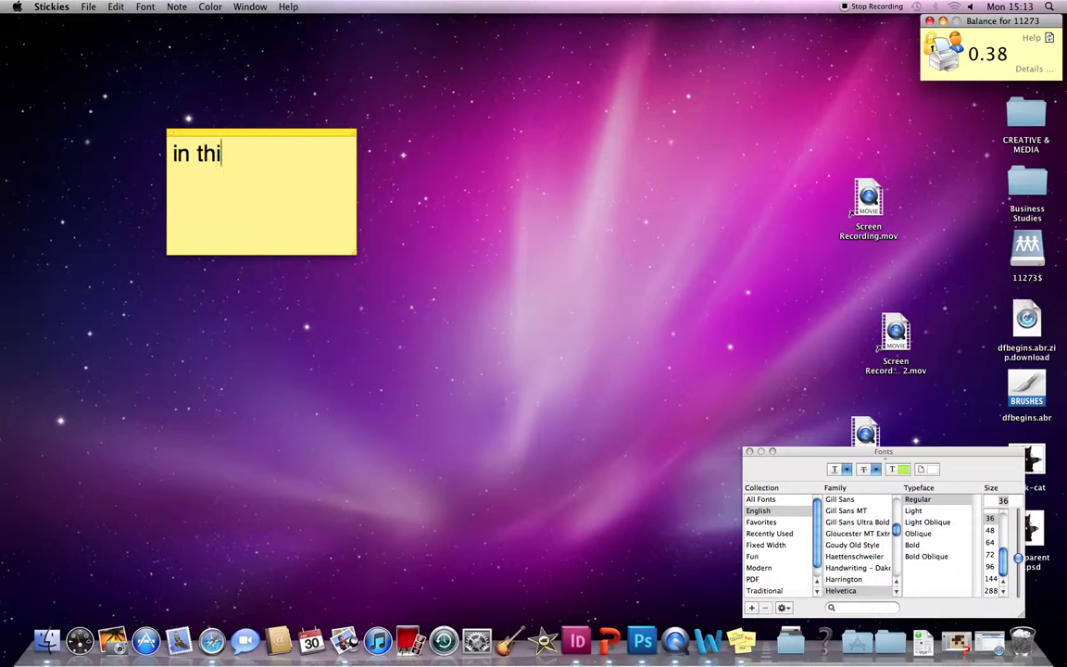
Write "in this video i am going to make an album cover for First word records" in the sticky note
key("BackSpace")
type("s vid")
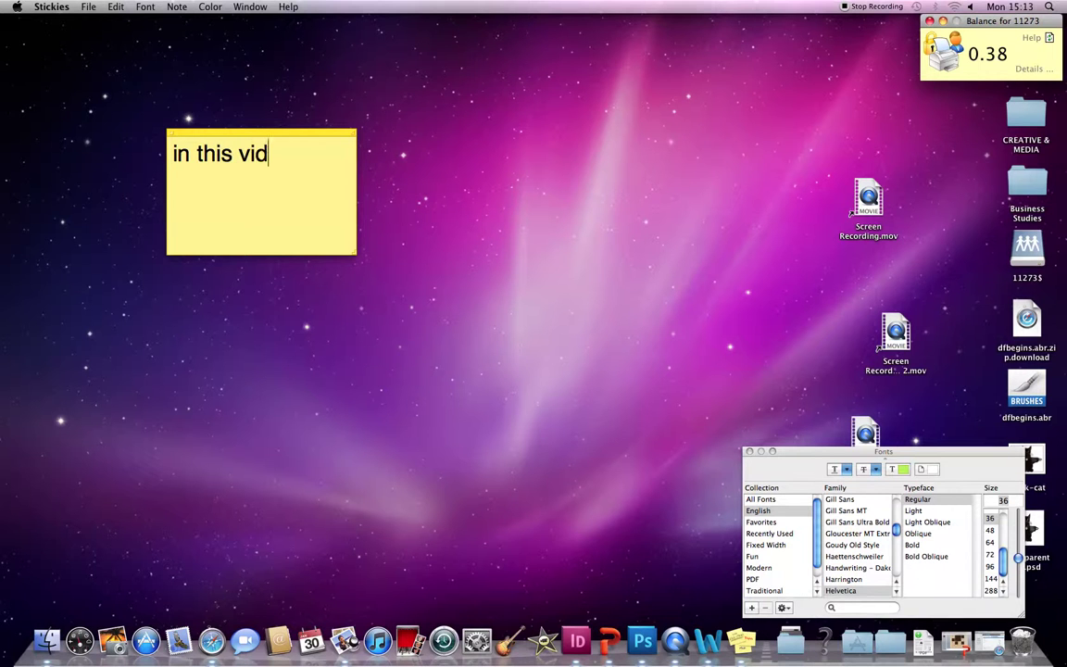
key("BackSpace")
type("deo i am")
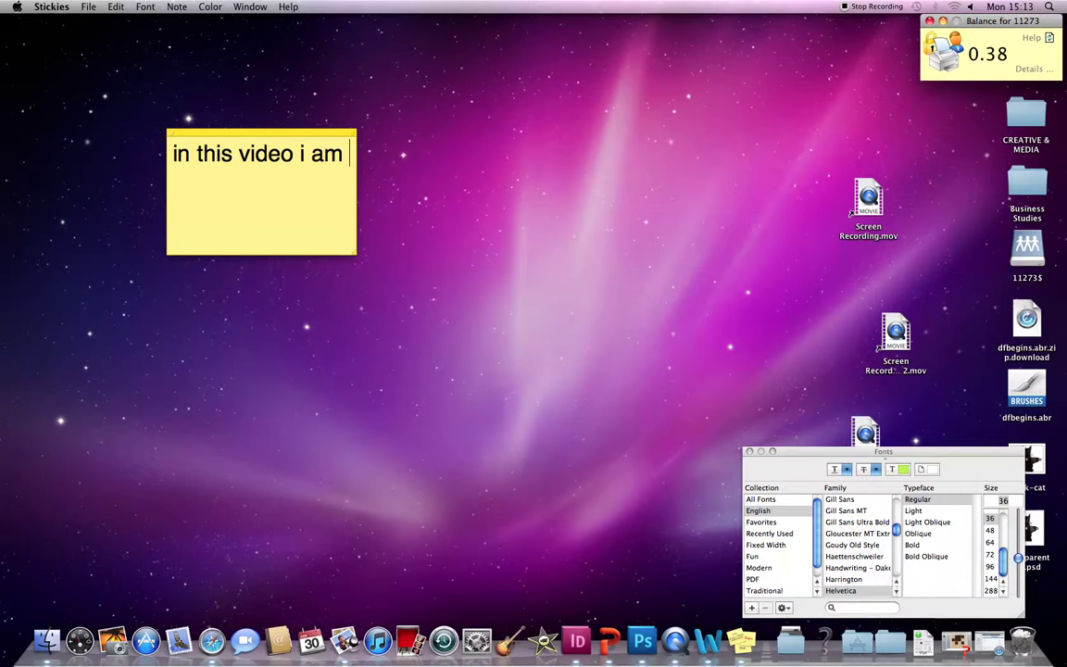
type(" going to make an album ")
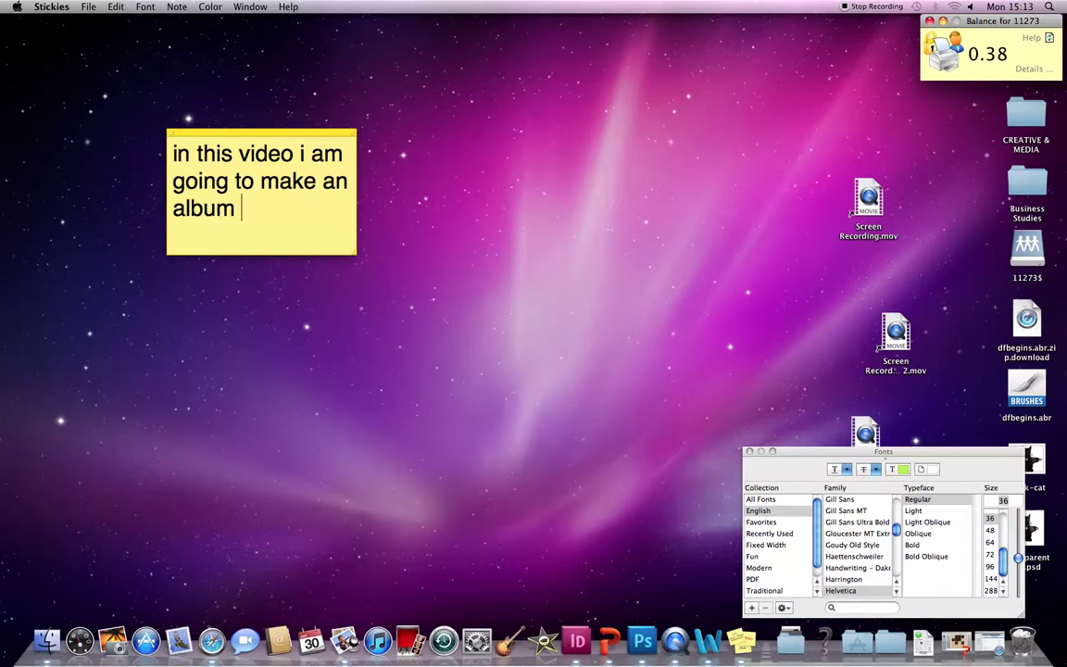
type("cover for")
key("Return")
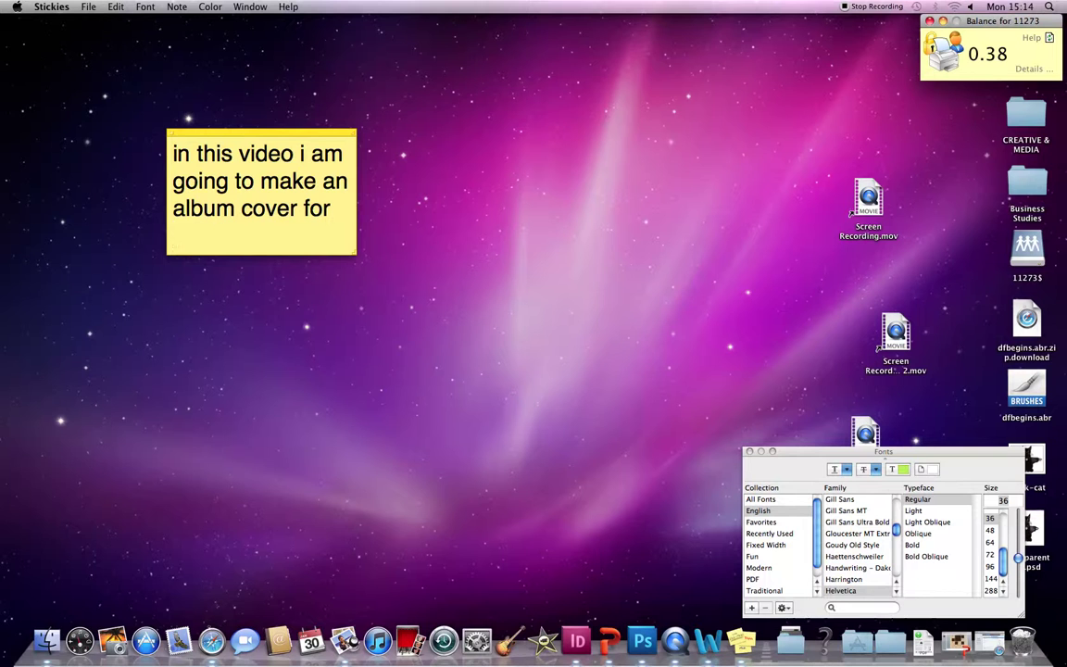
type("First q")
key("BackSpace")
type("wo")
type("rd ")
type("records")
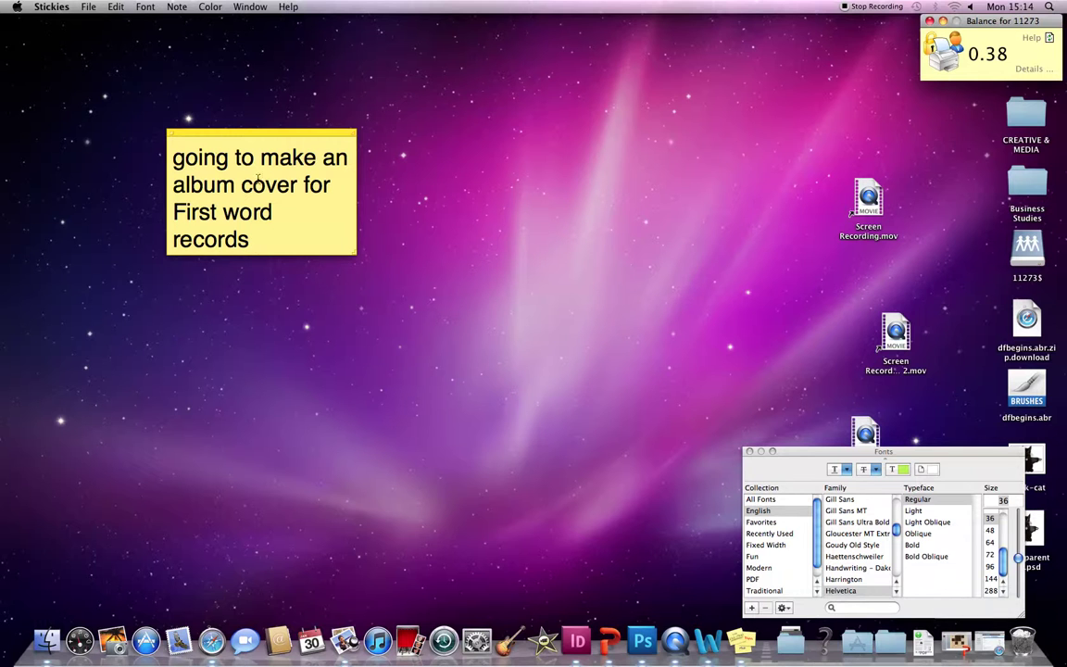
Clear all text from the sticky note
key("super+a")
key("BackSpace")
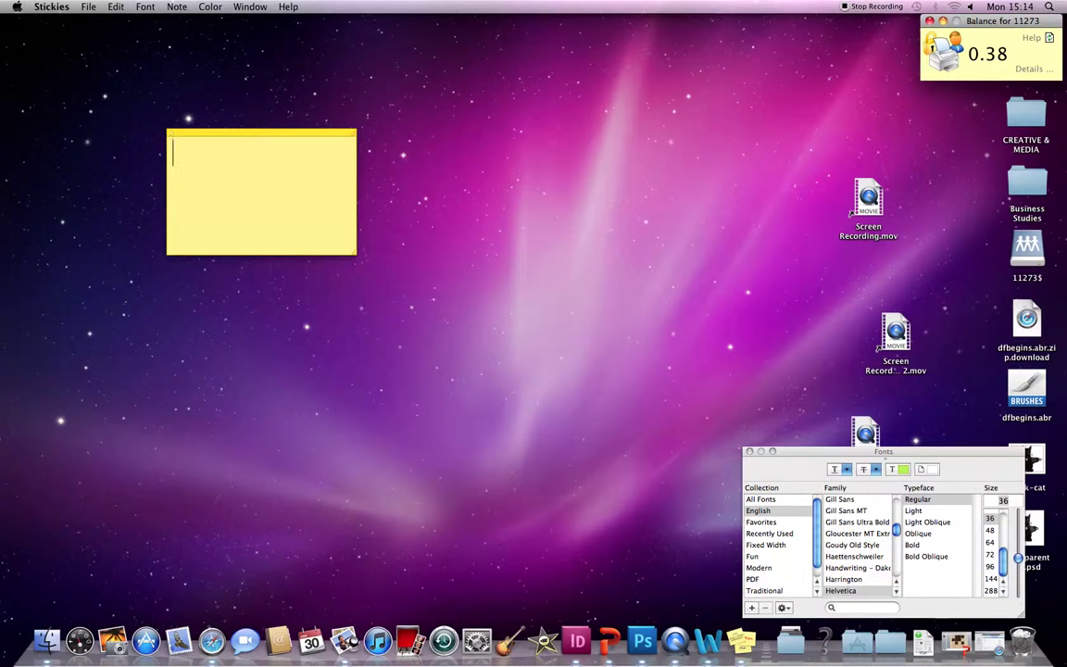
Switch to Photoshop, create a new document 118 mm wide and 118 mm high, and enlarge its window
left_click(642, 639)
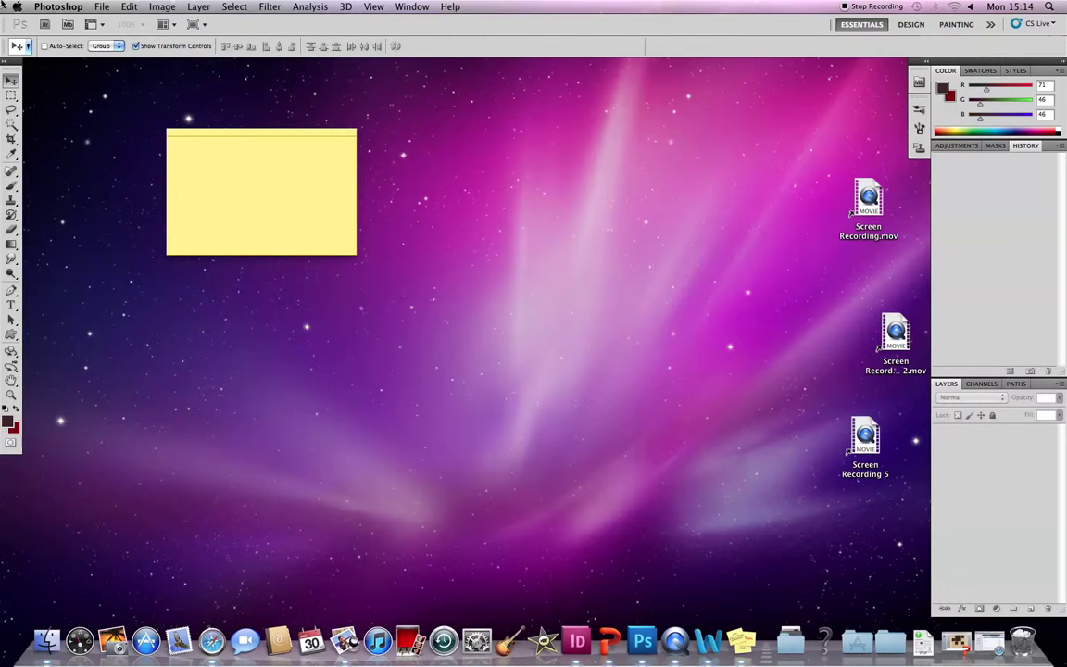
left_click(96, 7)
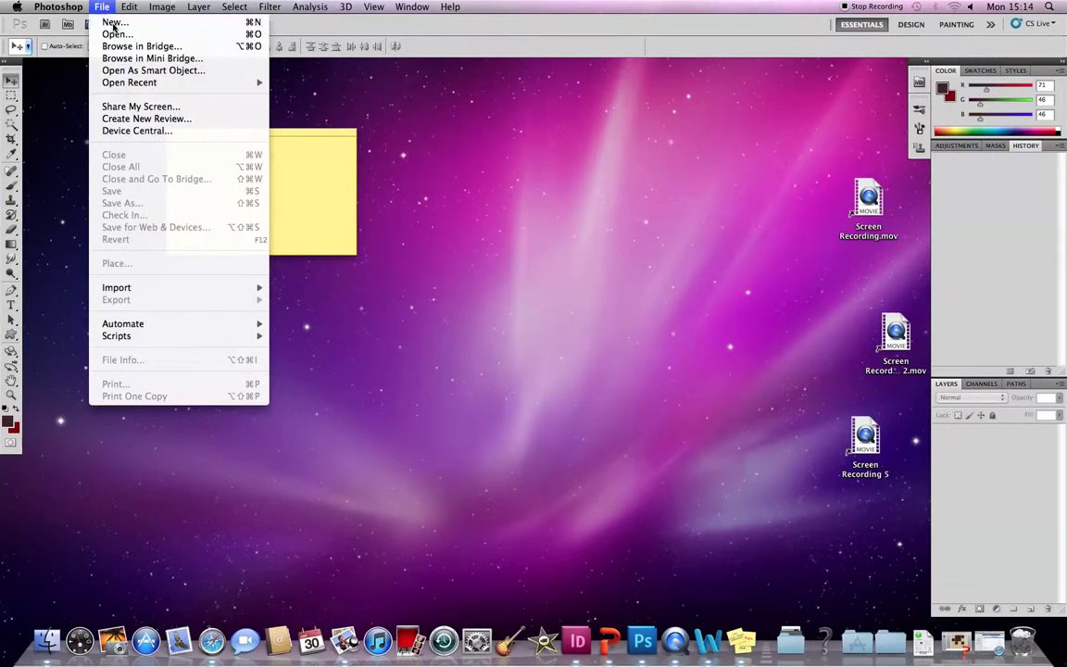
left_click(248, 94)
left_click(495, 267)
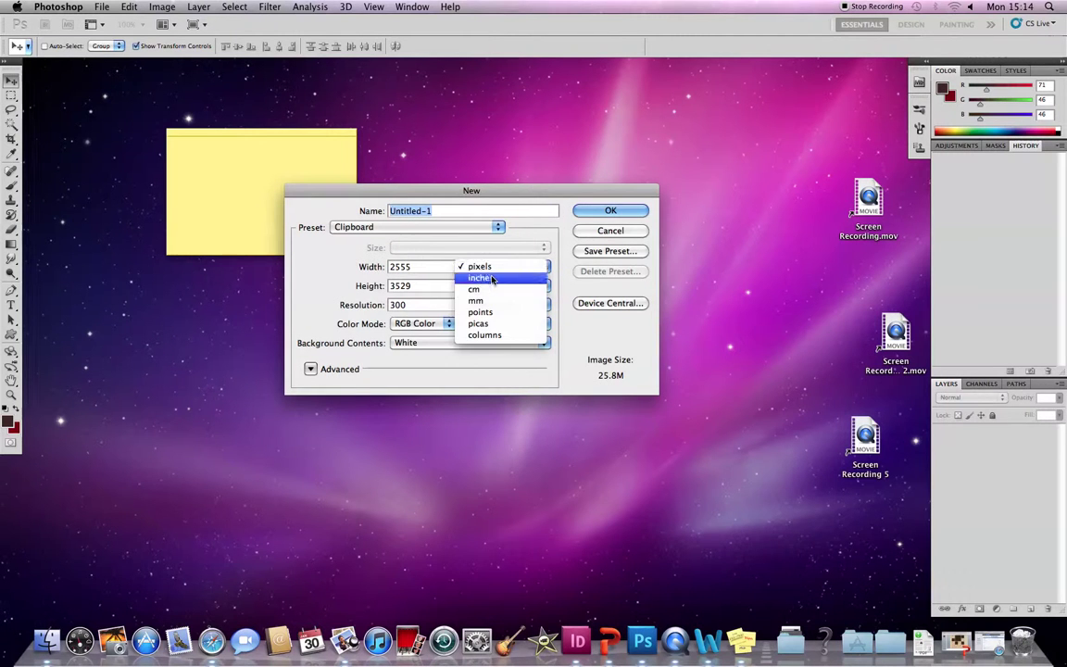
left_click(475, 301)
key("Tab")
type("118")
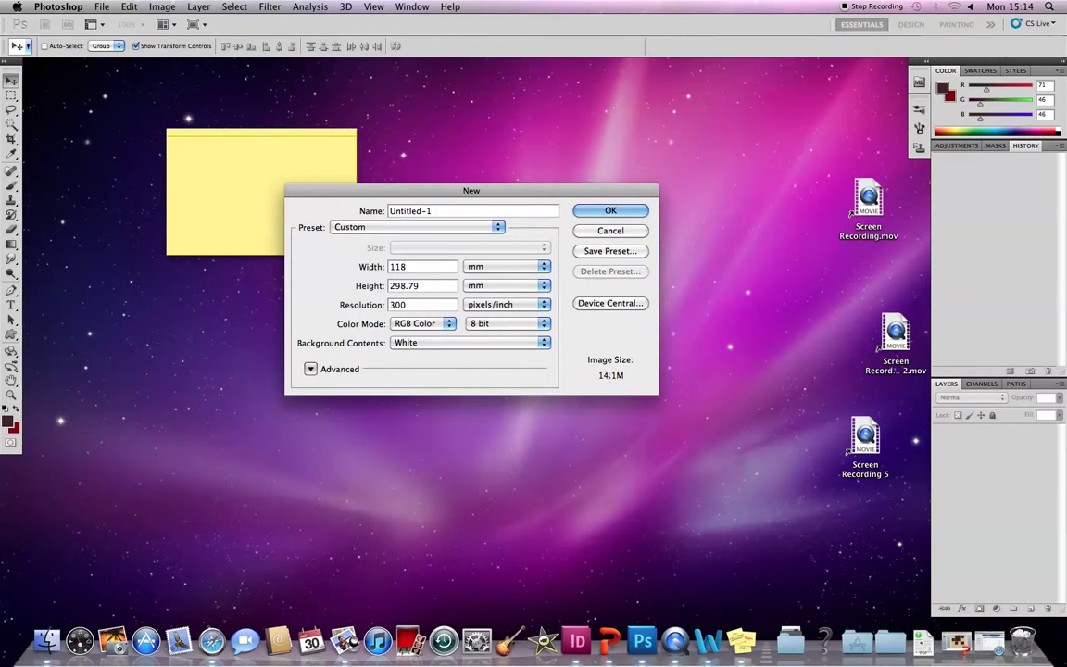
key("Tab")
type("118")
left_click(611, 211)
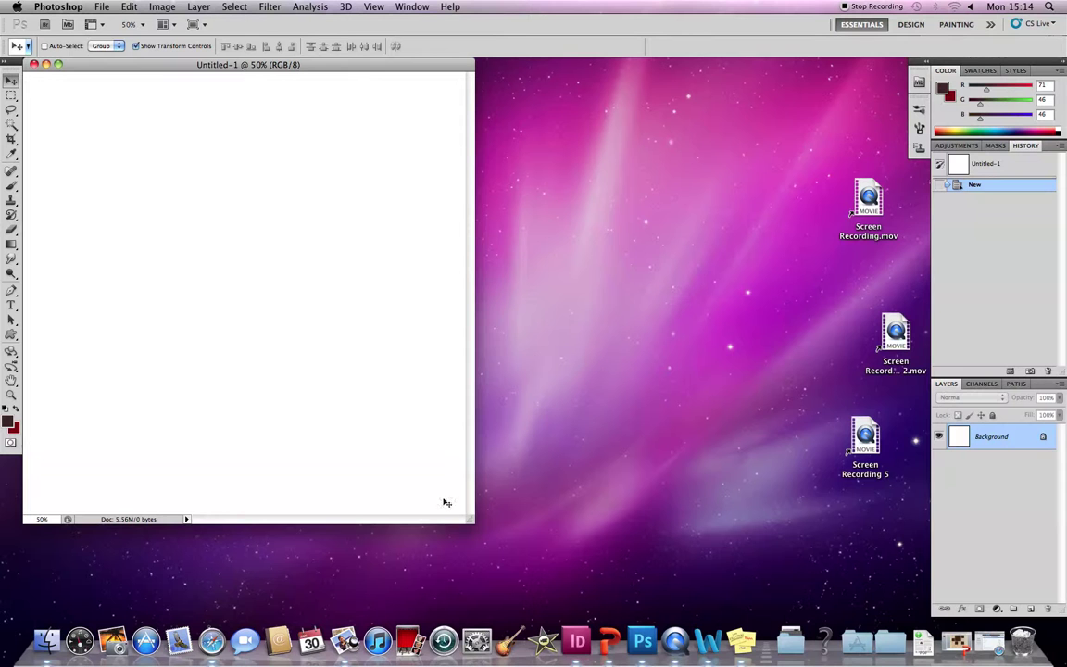
left_click_drag(475, 521, 683, 553)
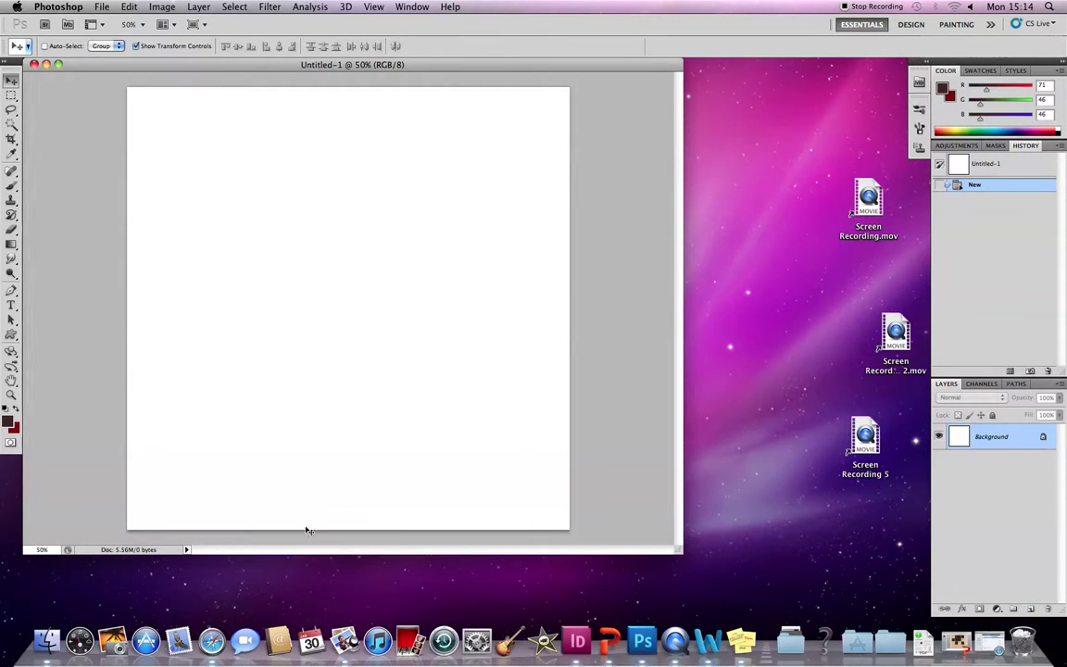
Add a text layer reading "8" in the upper-left area of the canvas
left_click(12, 306)
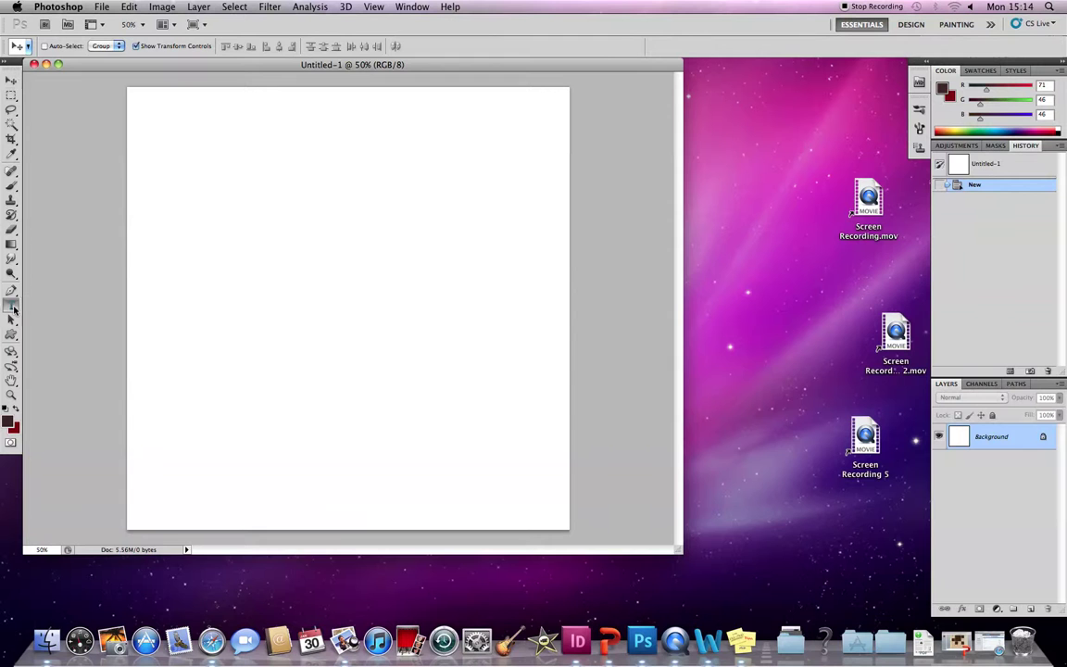
left_click(207, 203)
type("?")
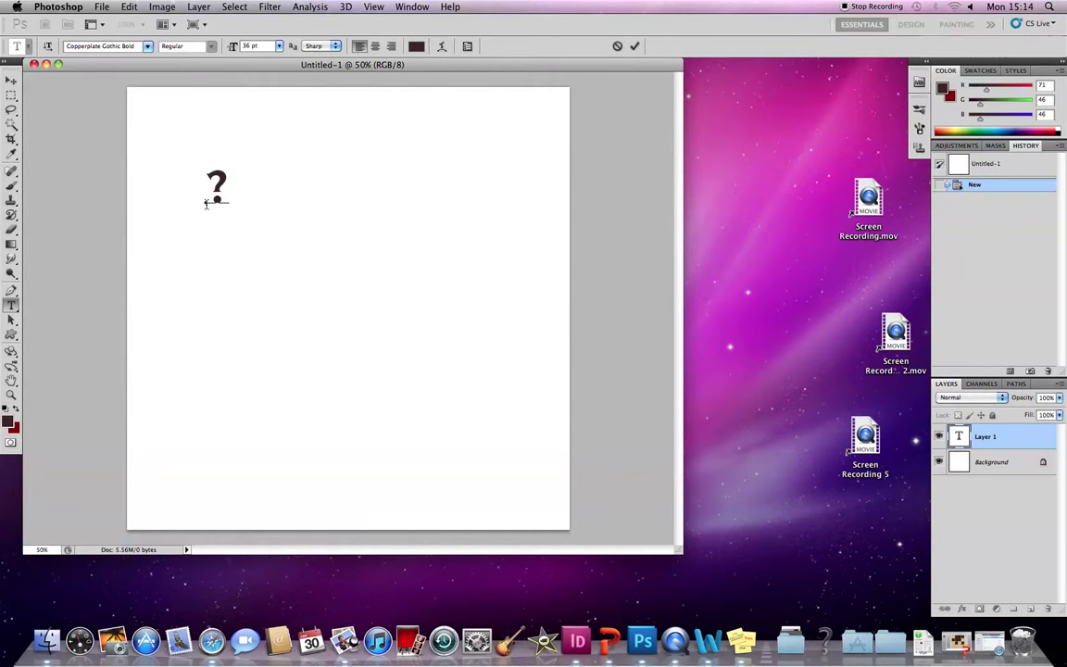
type("8")
key("Left")
key("Left")
key("Delete")
Scale the 8 up to about two thirds of the canvas width and move it to the canvas's upper-left area
left_click(12, 80)
left_click_drag(227, 190, 539, 472)
left_click_drag(382, 425, 350, 351)
left_click_drag(409, 485, 450, 566)
key("Return")
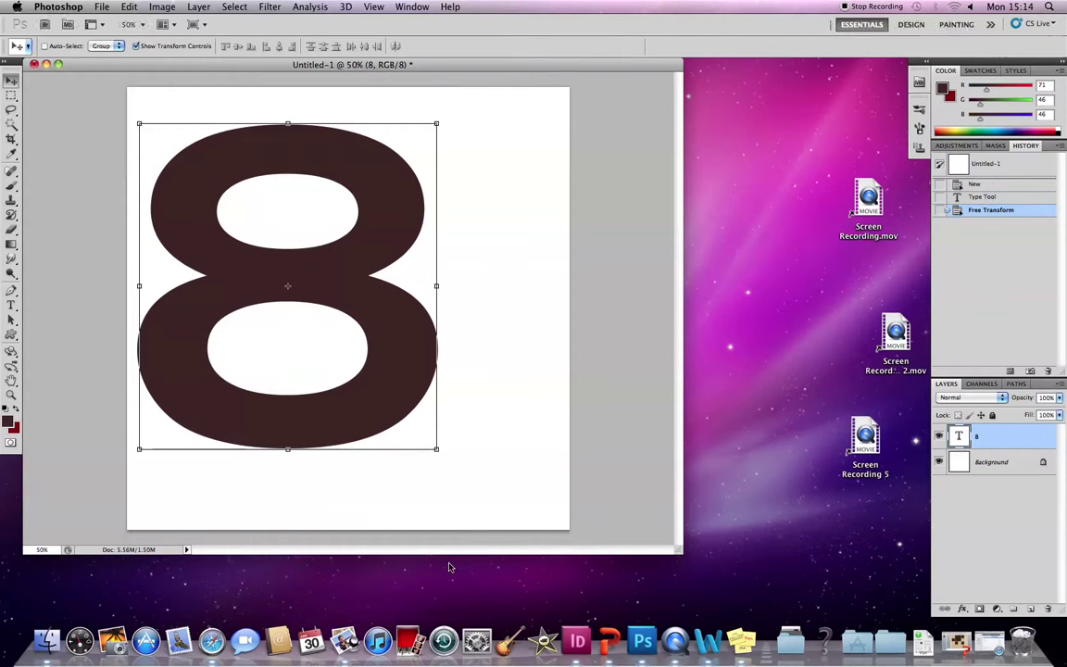
mouse_move(384, 316)
left_mouse_down()
mouse_move(366, 298)
mouse_move(380, 298)
left_mouse_up()
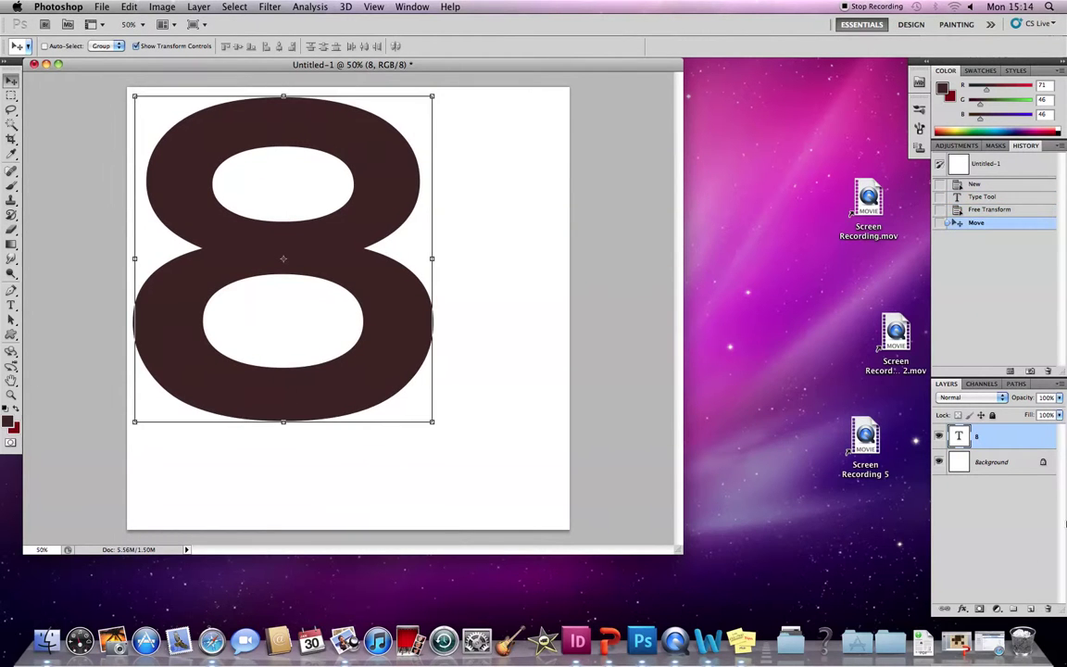
Rasterize the 8 text layer and add a new empty layer between it and the Background
right_click(974, 433)
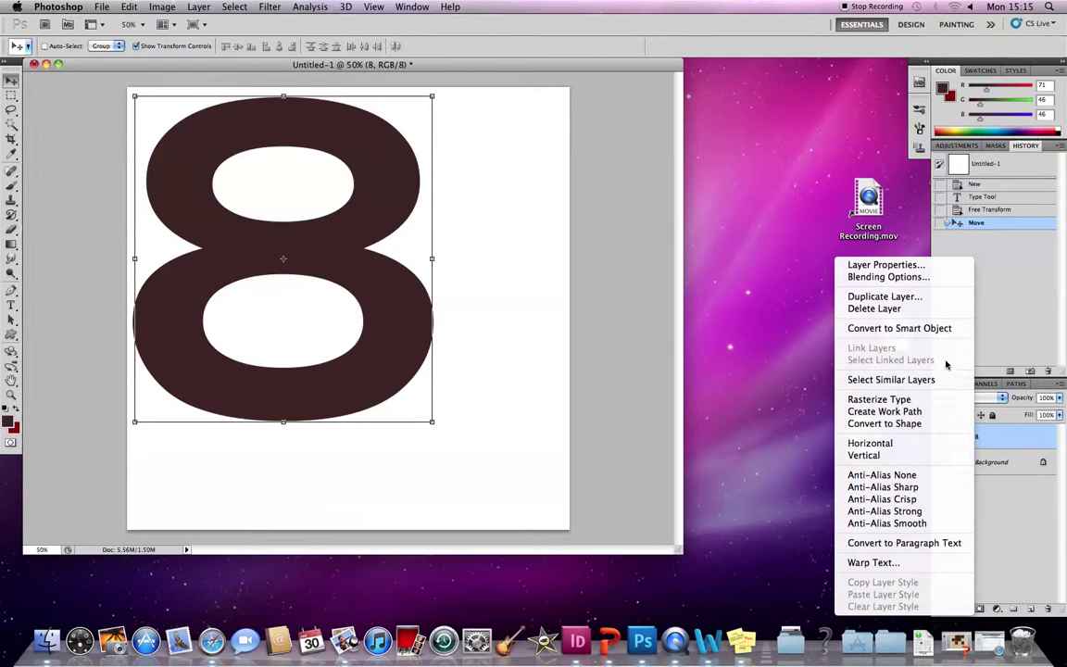
left_click(903, 399)
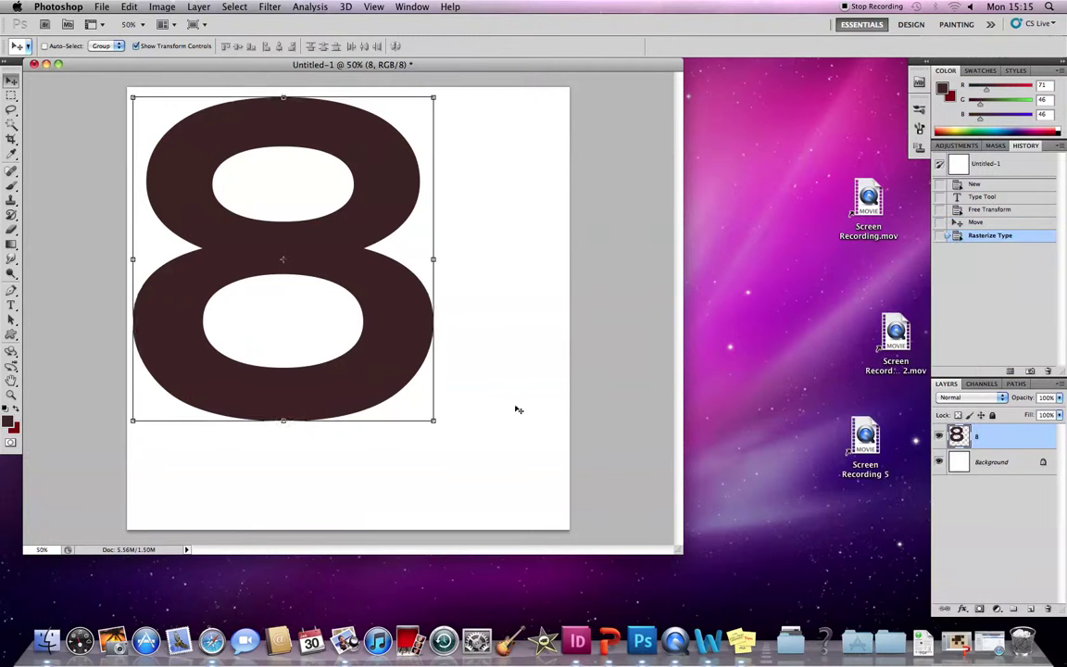
left_click(1032, 608)
left_click_drag(974, 452, 999, 477)
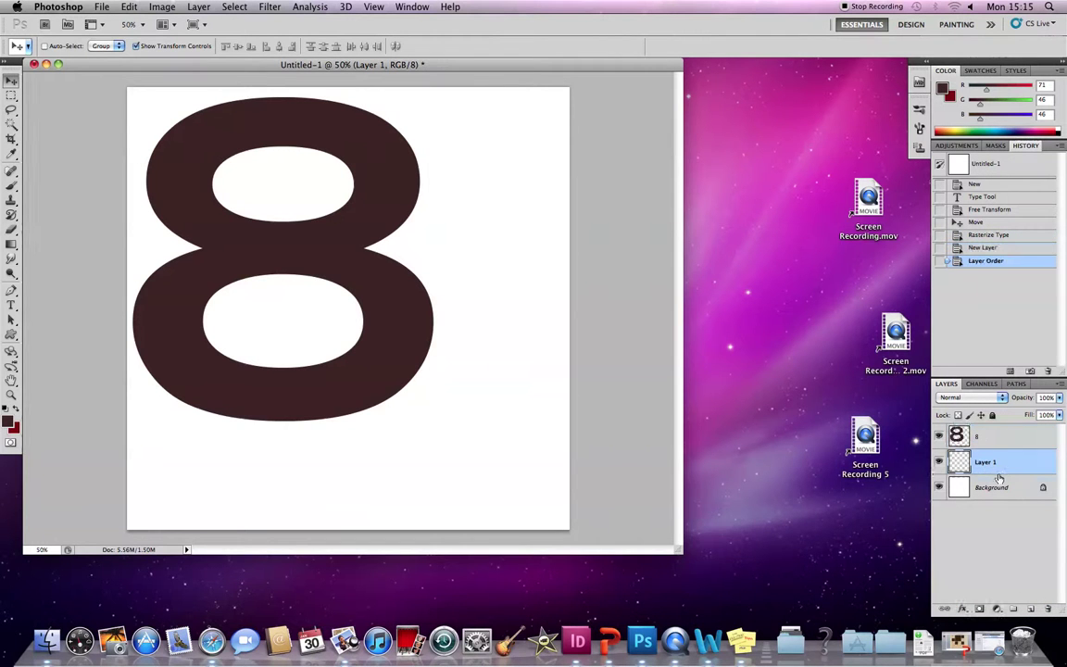
left_click(989, 431)
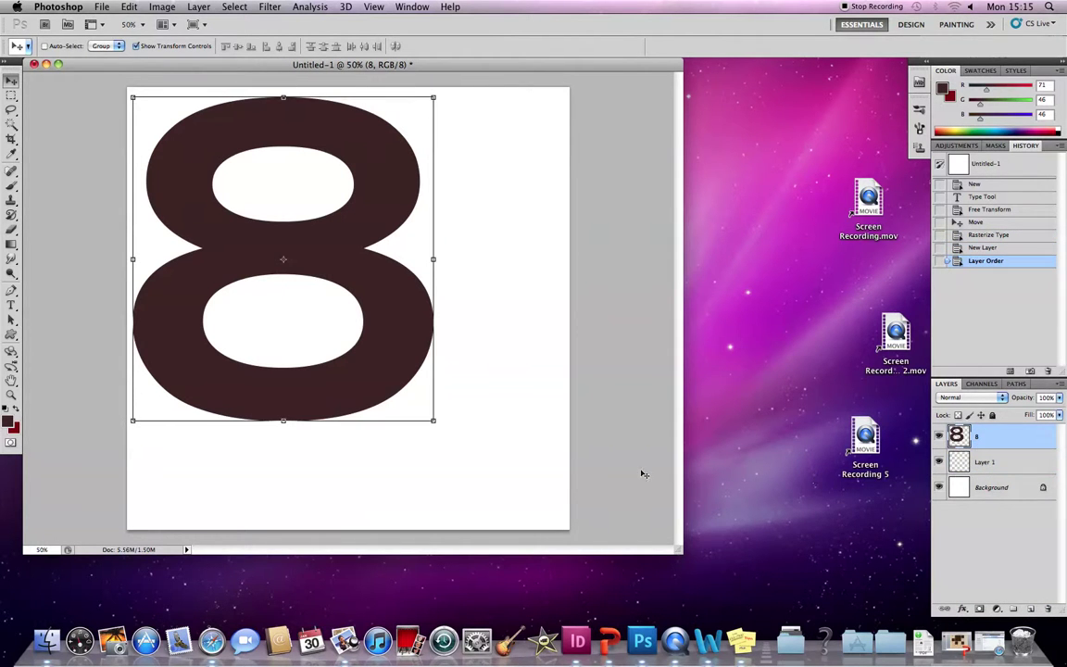
On Layer 1, choose the 530 px streaked splatter brush tip and set its size to 2500 px
left_click(991, 464)
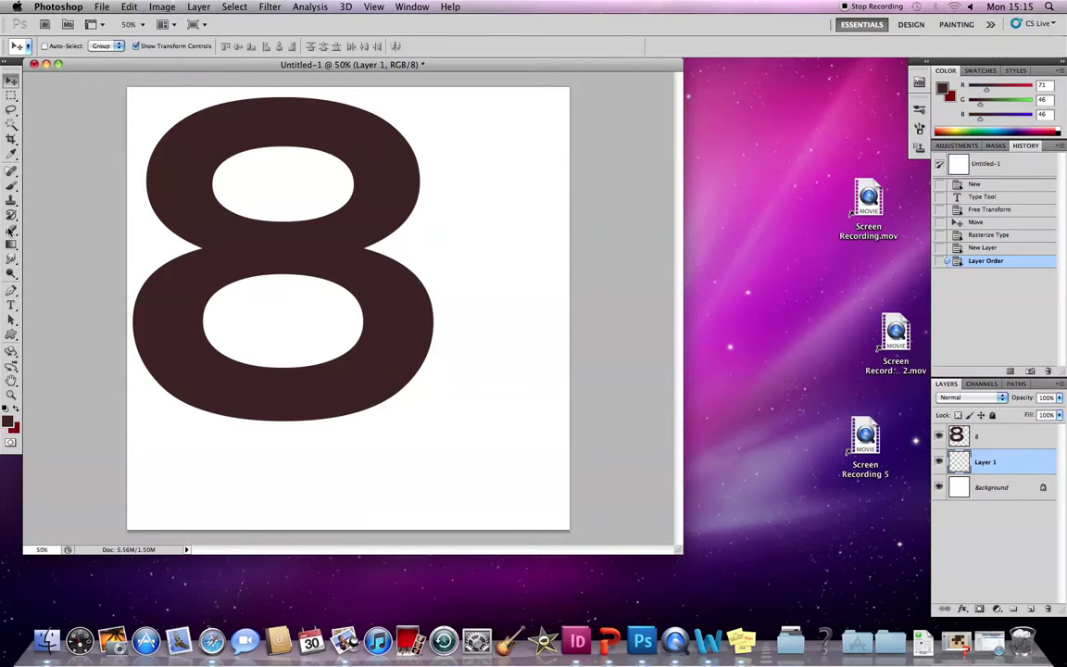
left_click(11, 184)
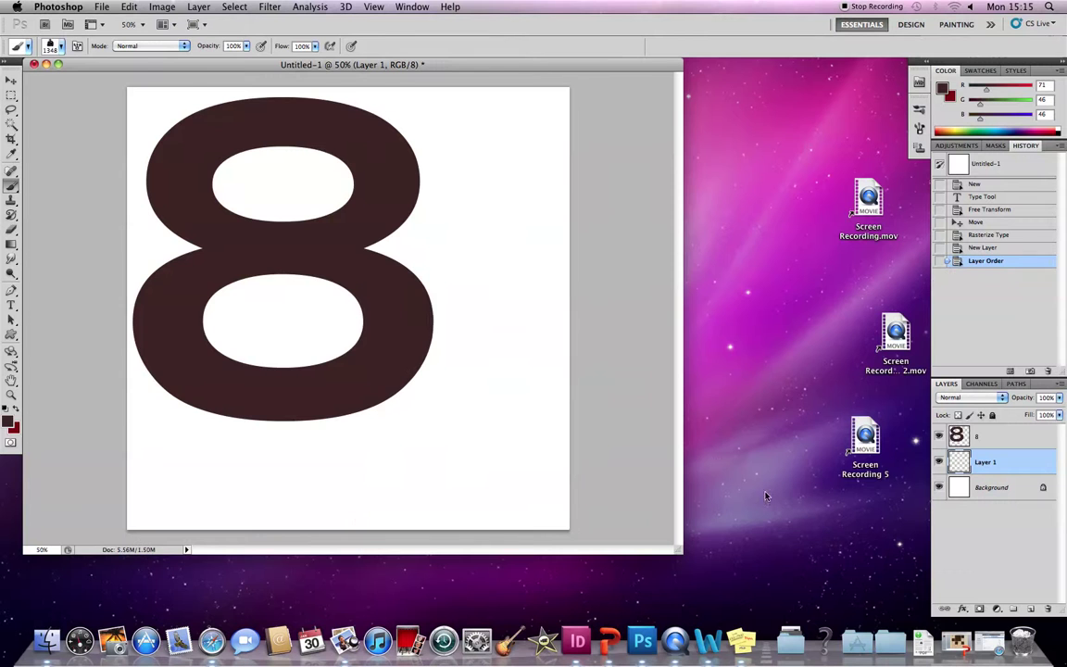
left_click(10, 186)
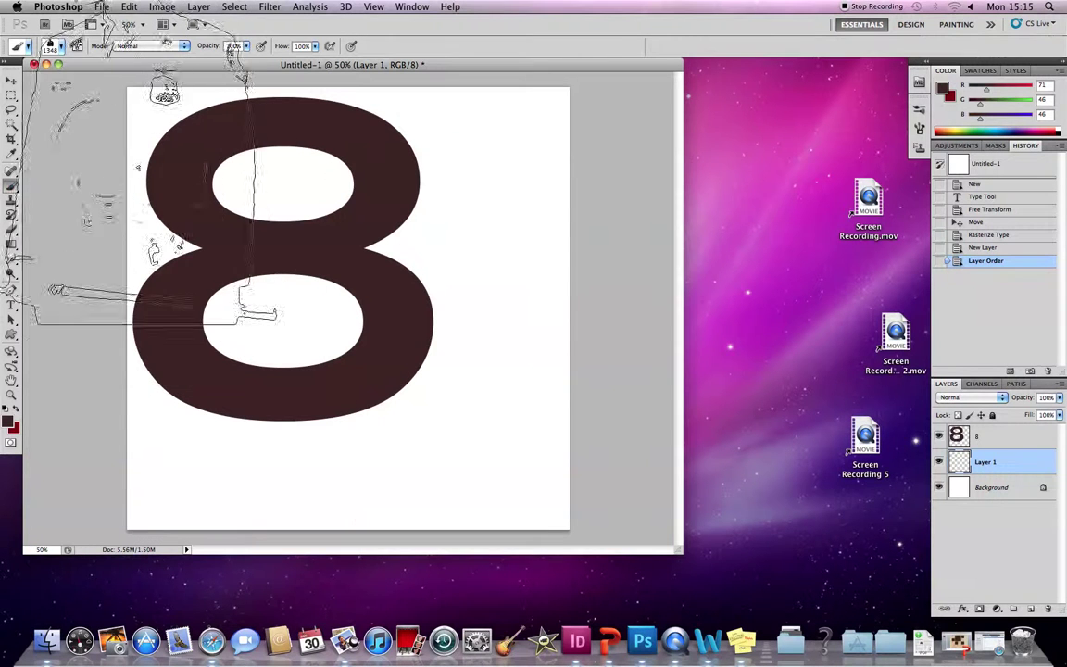
left_click(60, 46)
left_click(51, 47)
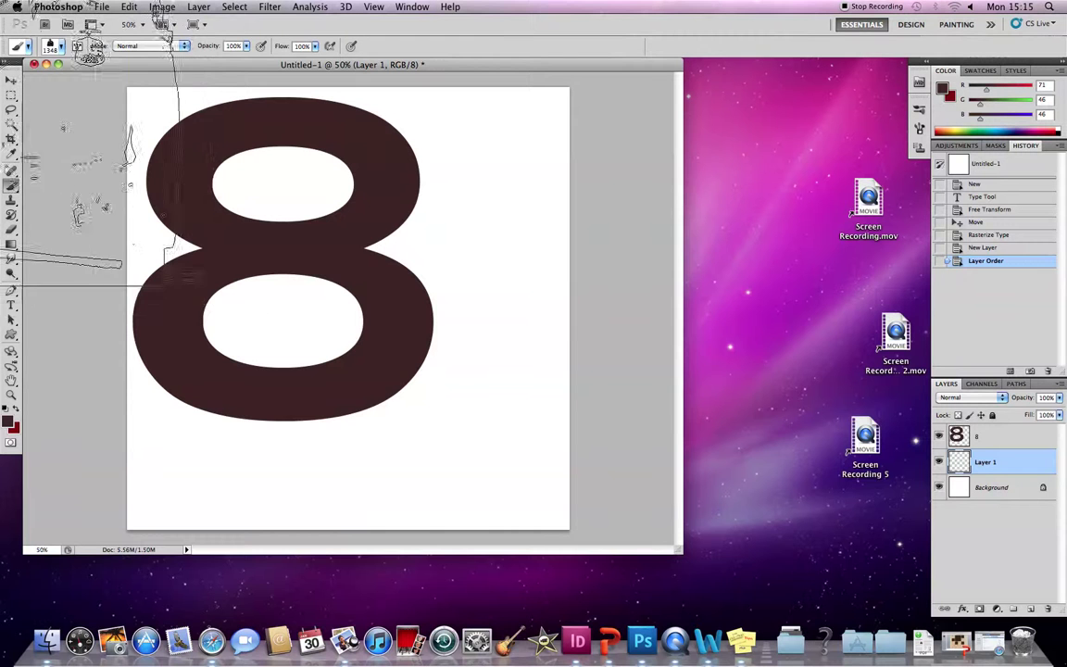
left_click(59, 48)
mouse_move(140, 159)
left_mouse_down()
mouse_move(141, 144)
mouse_move(142, 163)
left_mouse_up()
scroll(81, 162, "up", 10)
scroll(77, 179, "down", 5)
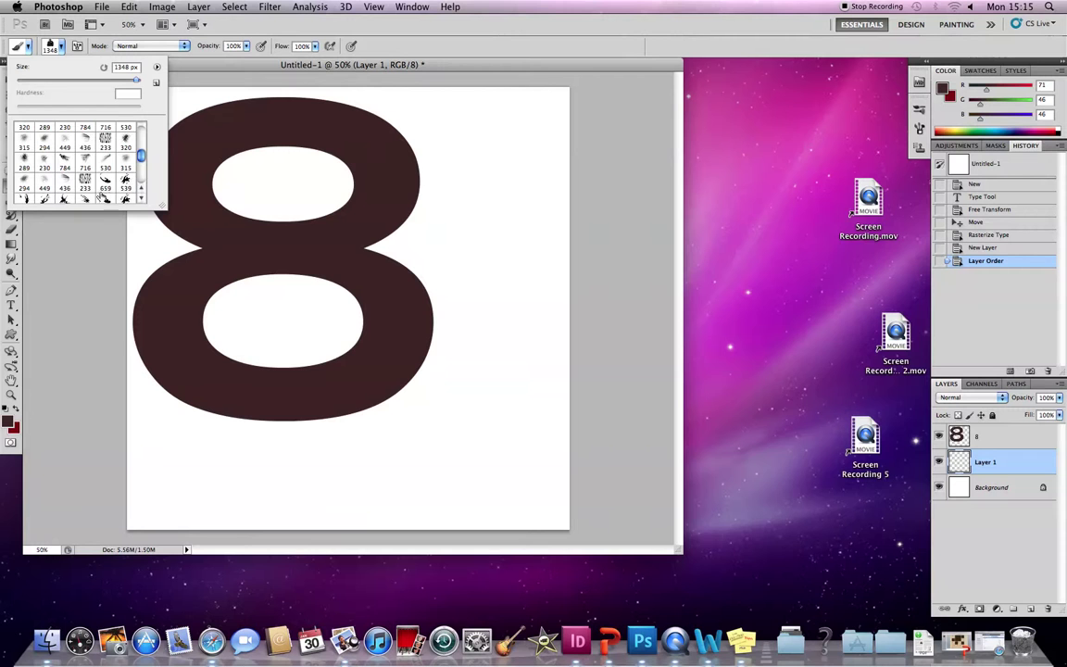
left_click_drag(144, 157, 141, 154)
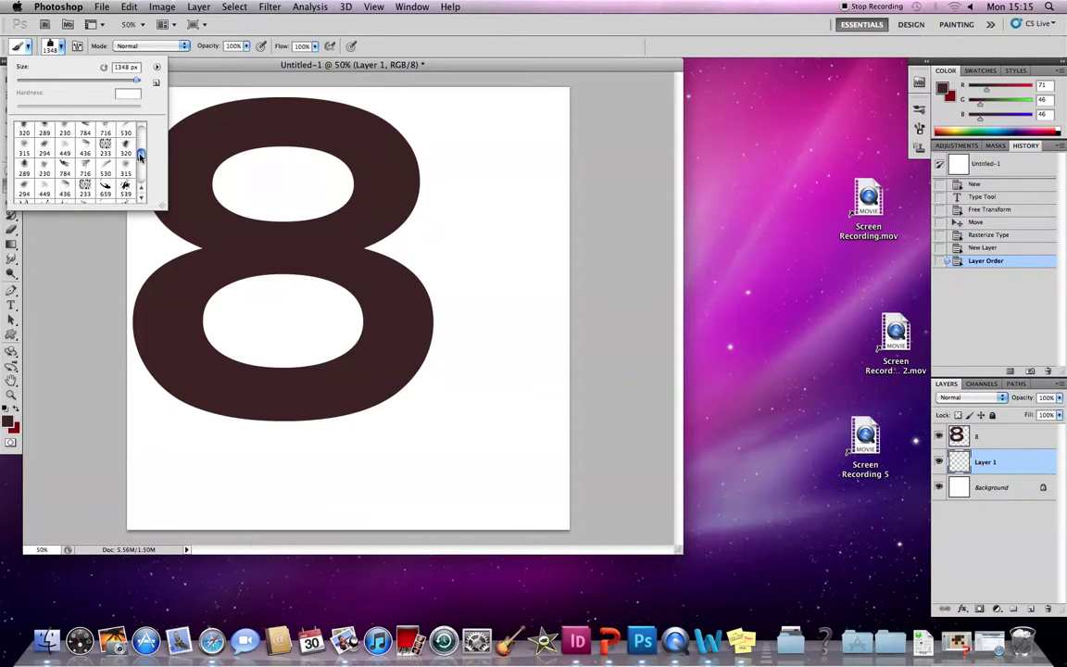
left_click(89, 151)
left_click(121, 130)
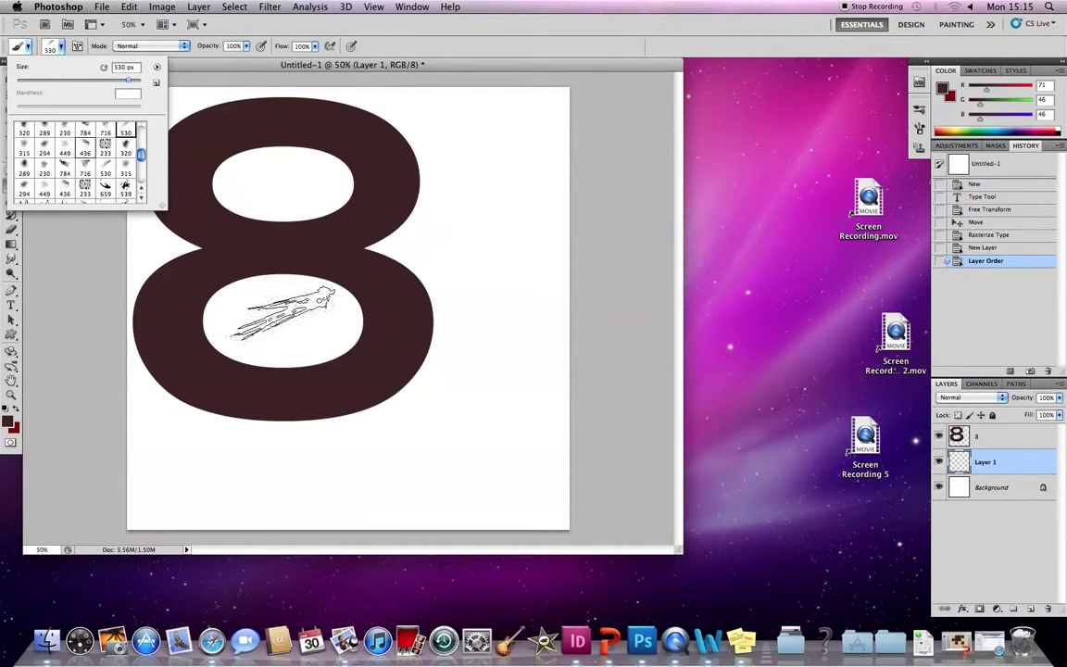
left_click_drag(129, 80, 141, 80)
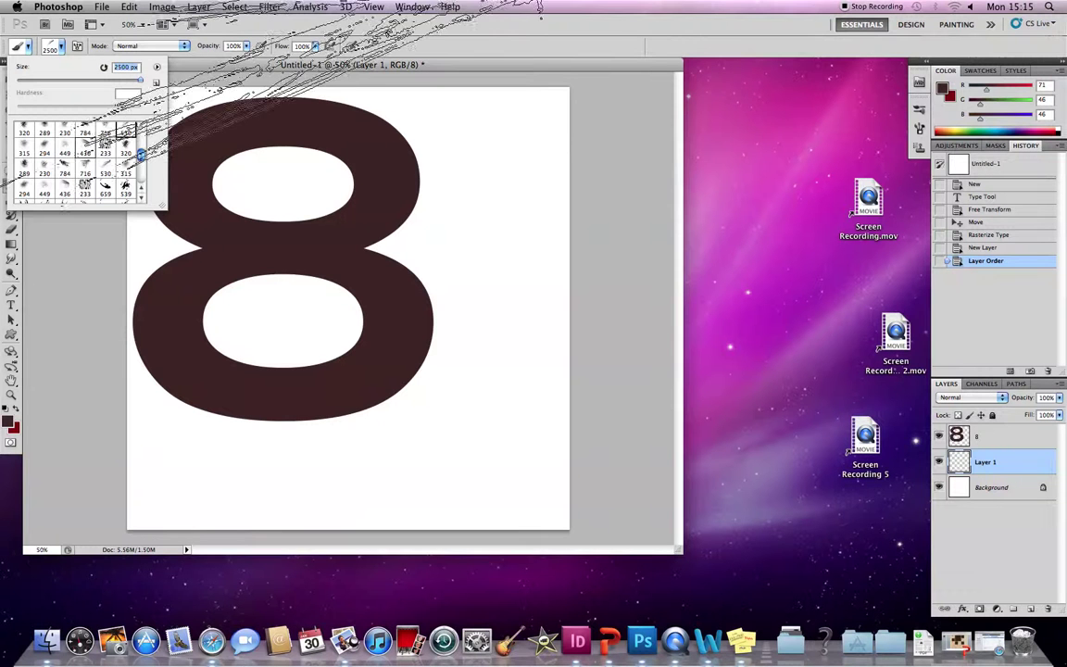
key("Return")
Try a brush stamp over the upper-left part of the canvas, and revert it to the layer order state
left_click(111, 190)
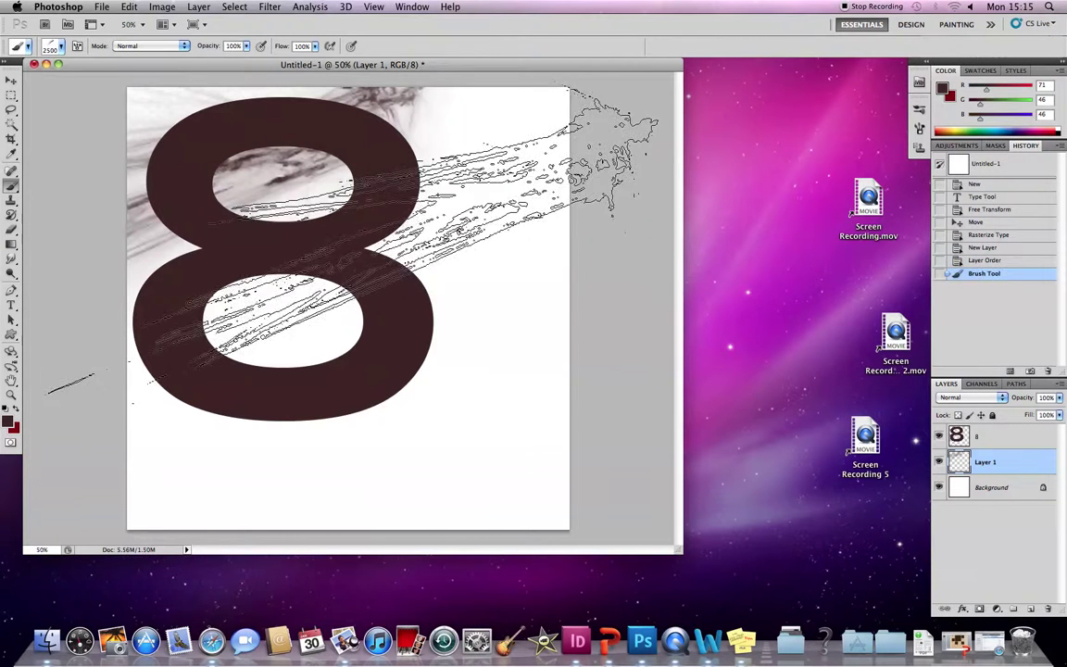
left_click(1005, 261)
Turn the 8 on its layer black with Hue/Saturation, setting Lightness to -100
left_click(1001, 435)
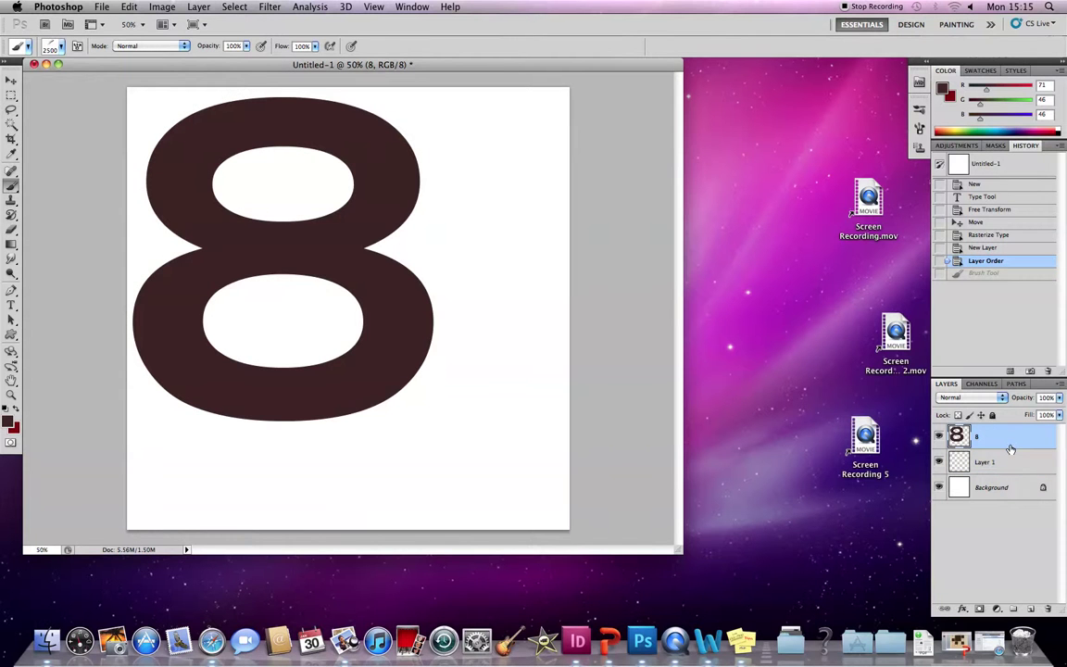
key("super+u")
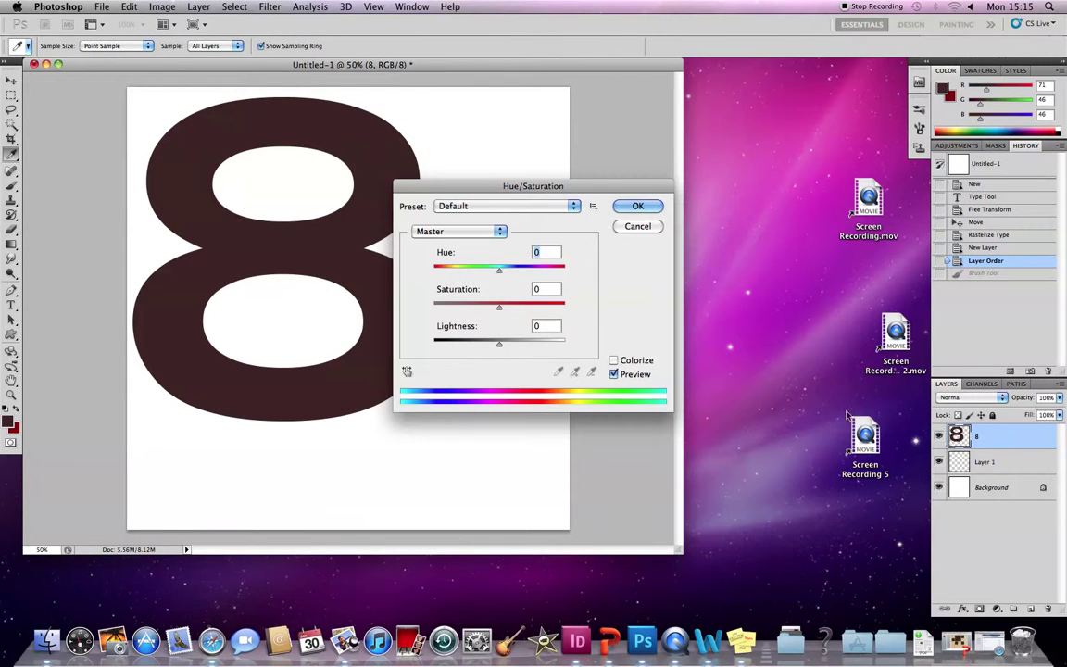
left_click_drag(499, 343, 351, 357)
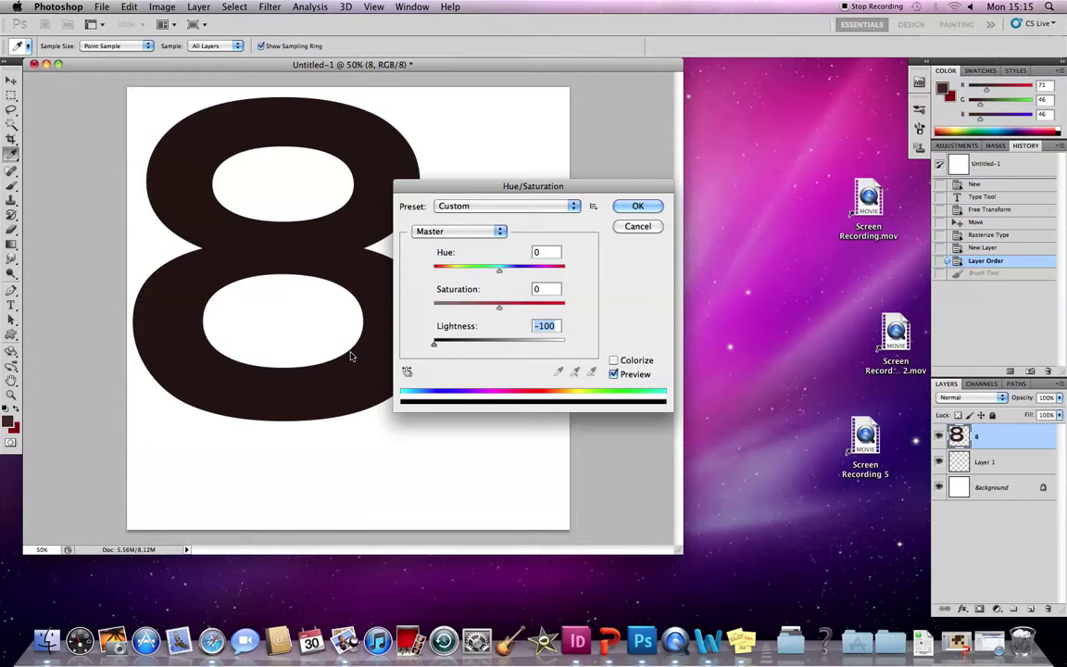
left_click(632, 206)
Rotate the brush tip to an angle of 127° and stamp splatter on Layer 1 around the 8's lower hole
left_click(1012, 463)
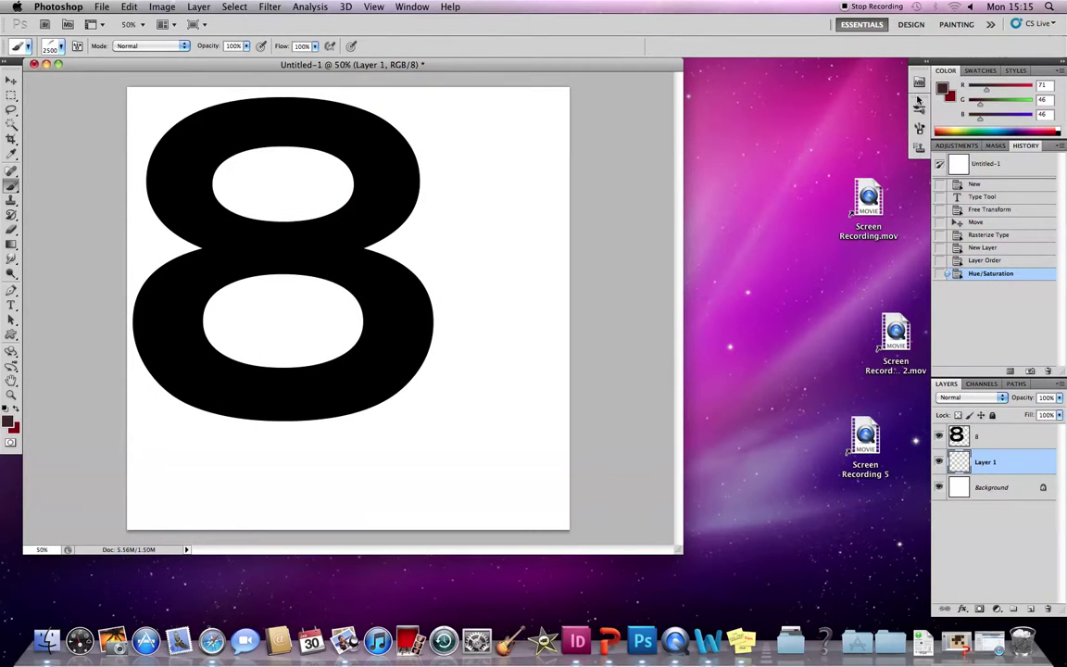
left_click(919, 128)
mouse_move(889, 229)
left_mouse_down()
mouse_move(806, 215)
mouse_move(772, 192)
left_mouse_up()
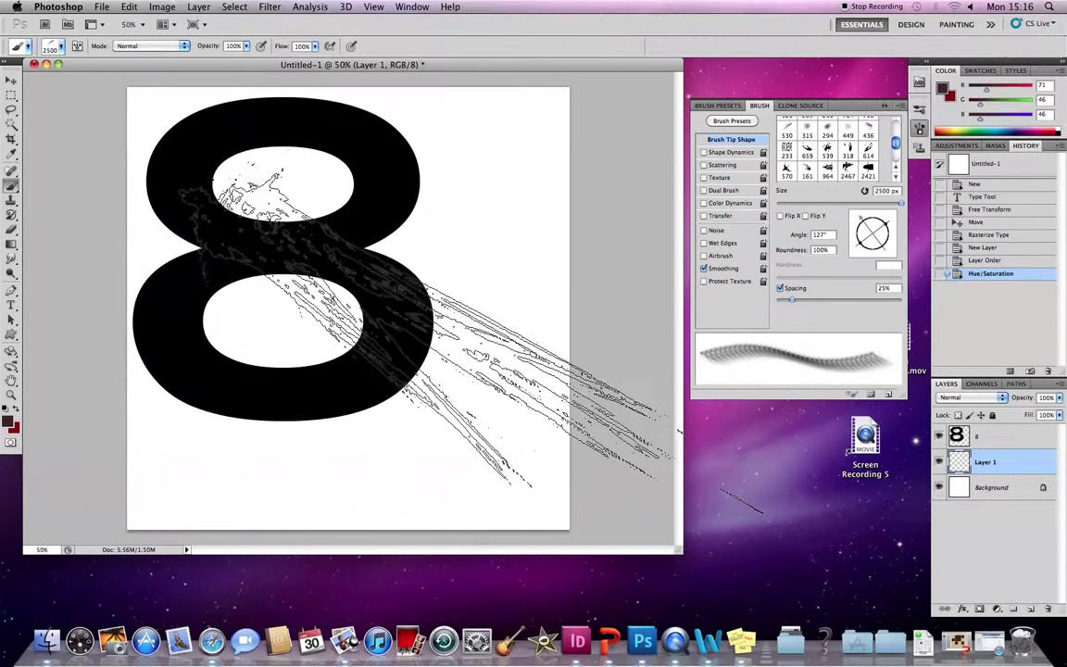
left_click(248, 306)
left_click(250, 306)
left_click_drag(248, 306, 315, 328)
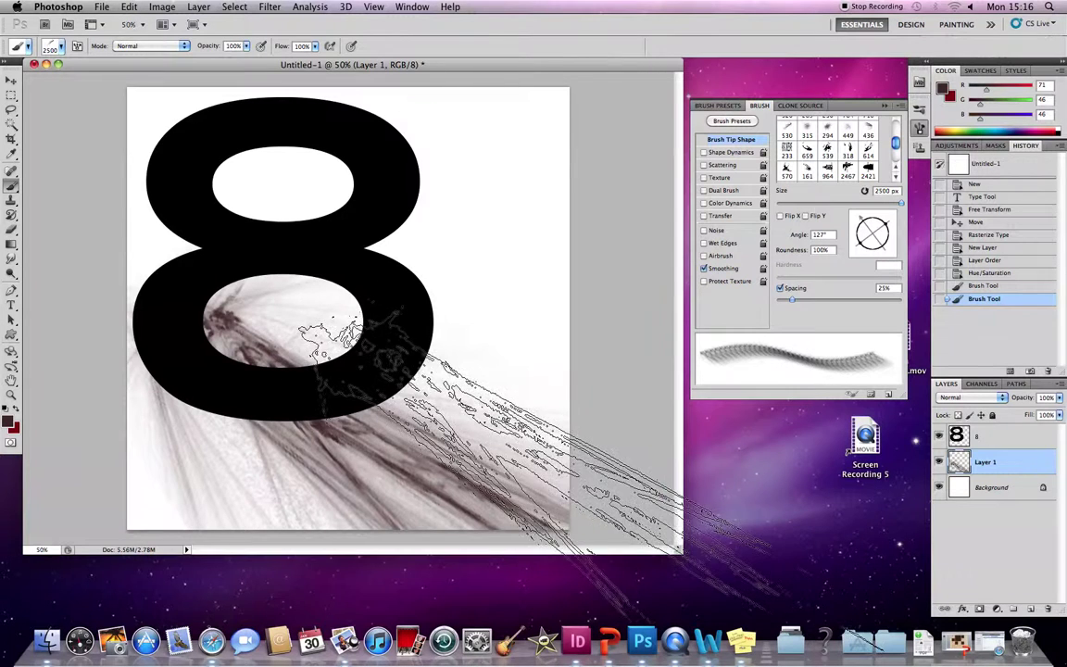
Stamp another splatter mark on Layer 1, running from inside the 8's lower hole toward the canvas's lower-right corner
left_click(324, 338)
On the 8 layer, set up the Eraser with the 530 px streaked splatter tip at 1255 px and a 127° angle
left_click(989, 436)
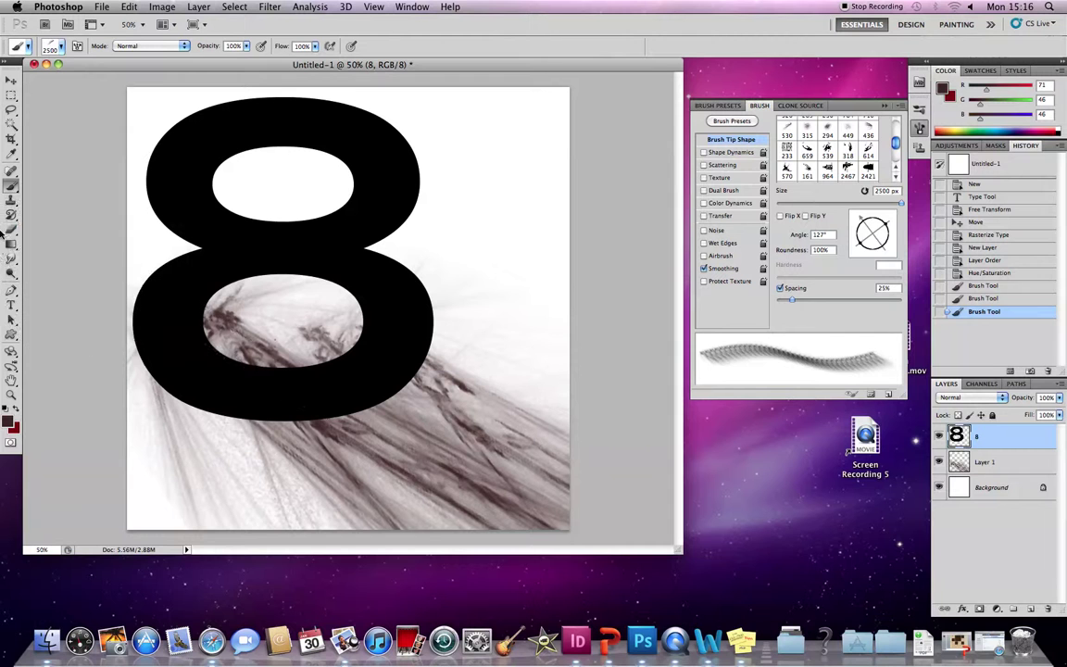
left_click(12, 226)
left_click(53, 46)
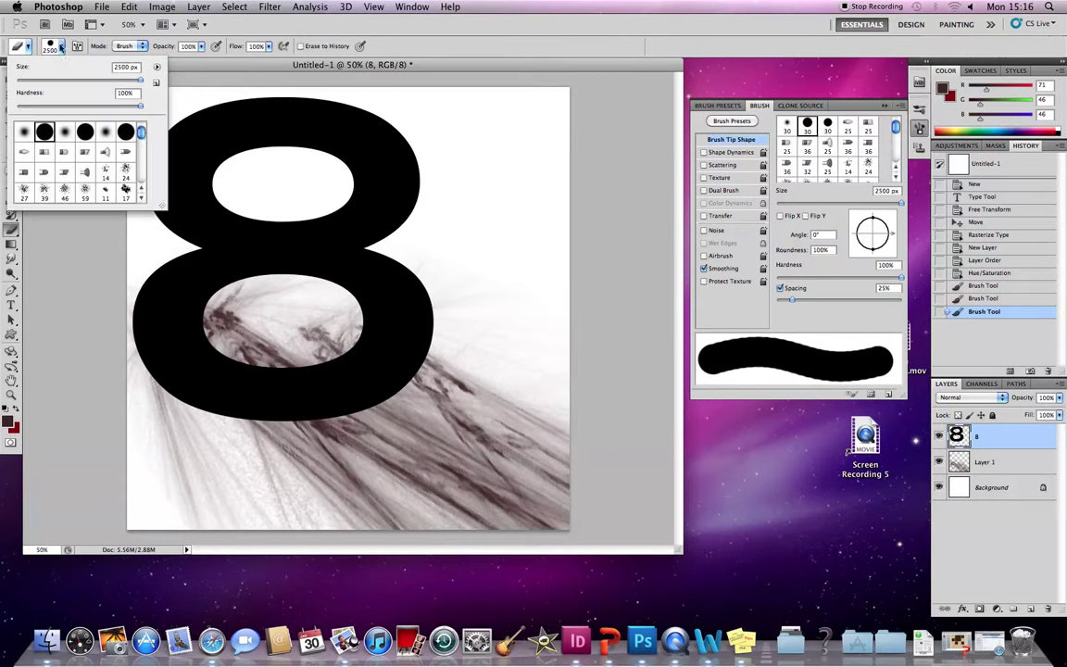
scroll(144, 148, "down", 5)
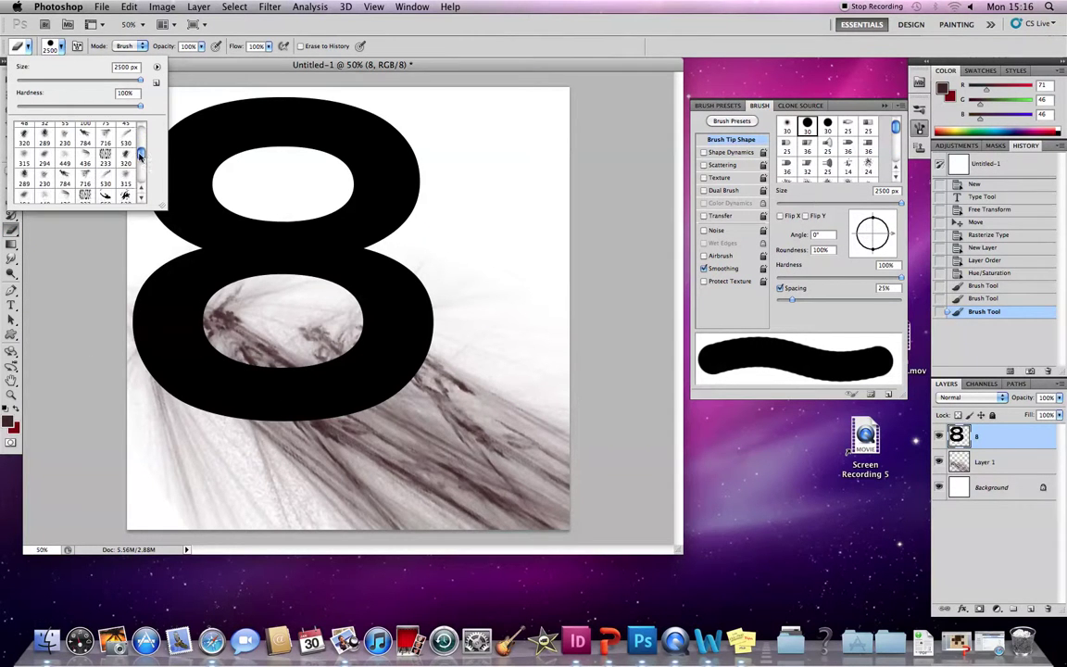
left_click(126, 141)
mouse_move(874, 244)
left_mouse_down()
mouse_move(881, 228)
mouse_move(866, 221)
left_mouse_up()
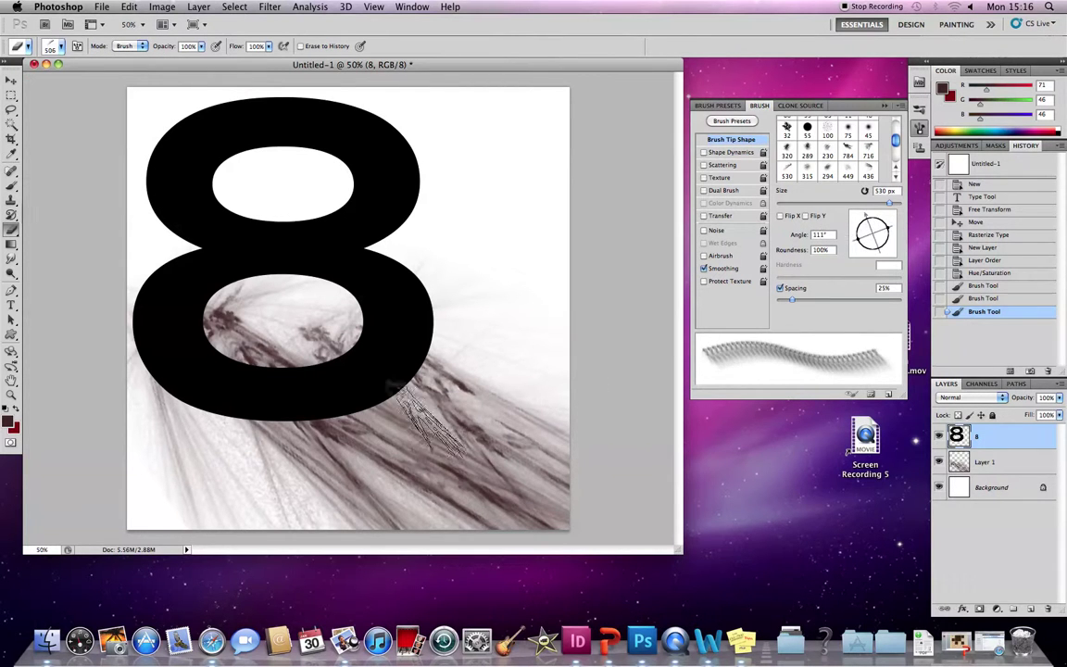
right_click(421, 389)
left_click_drag(569, 435, 578, 433)
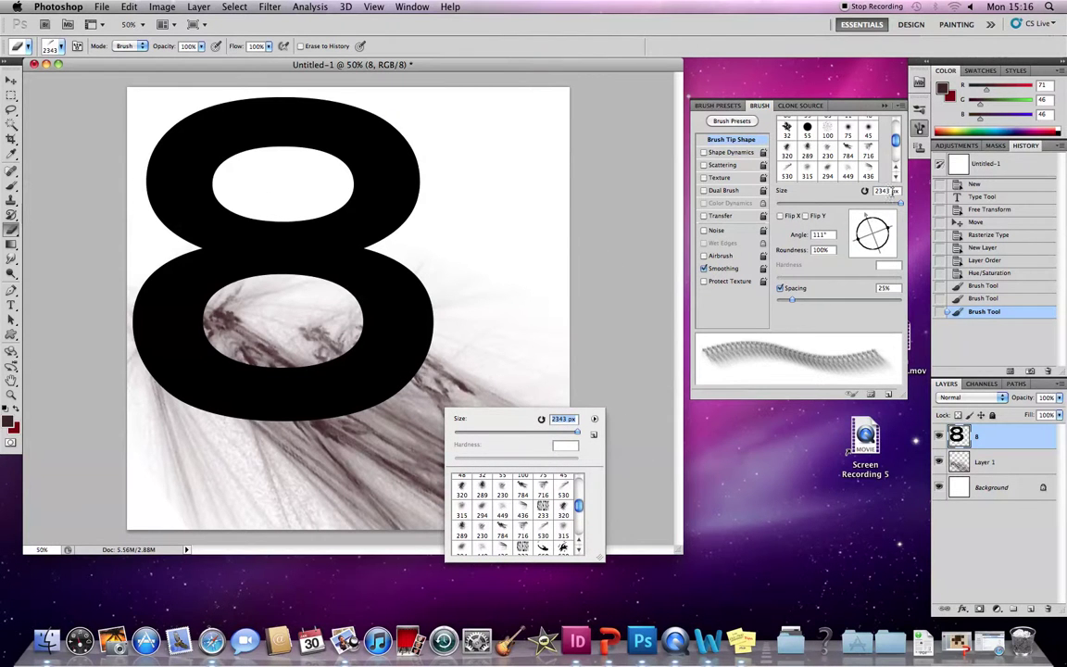
key("Return")
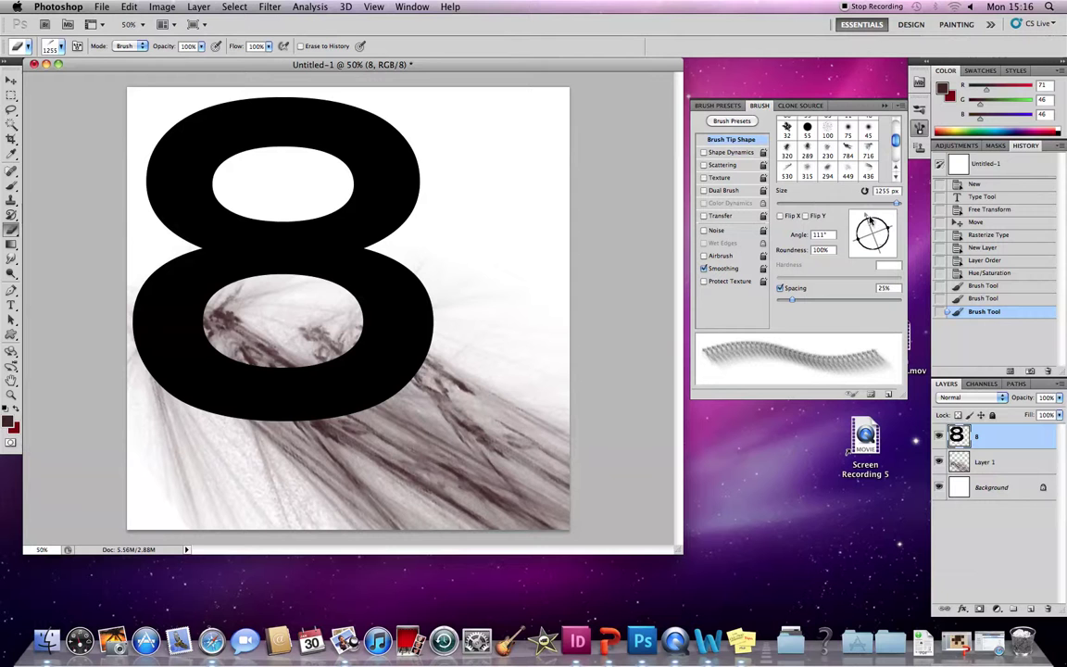
key("e")
Erase overlapping splatter streaks out of the lower loop of the 8 so its bottom edge breaks up into the brush marks
left_click(435, 426)
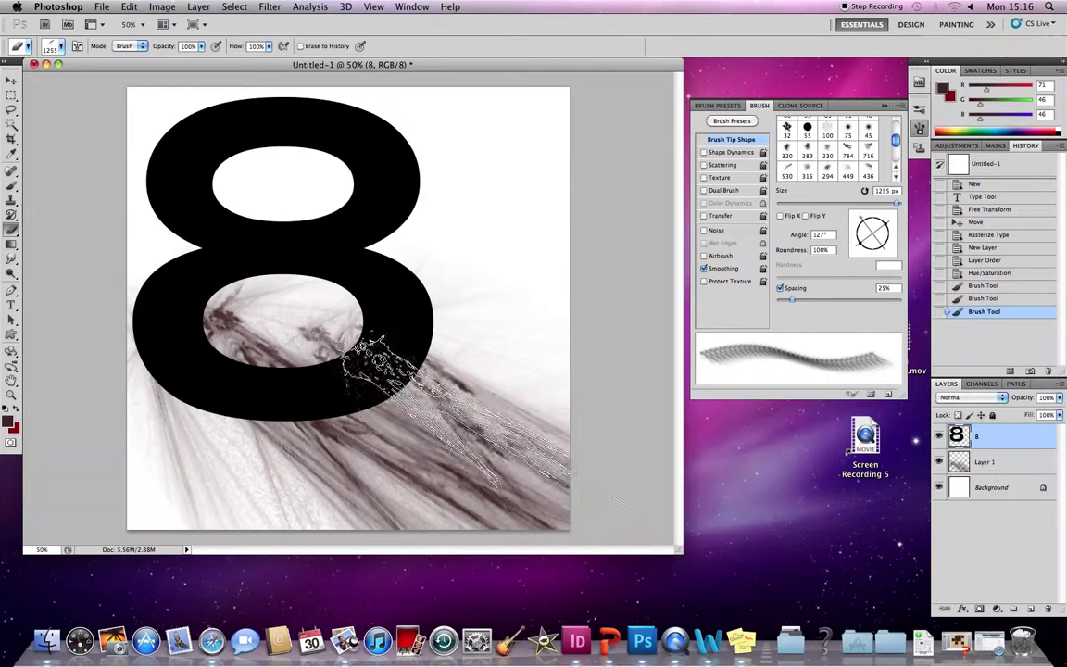
left_click(444, 431)
left_click(371, 416)
left_click(213, 389)
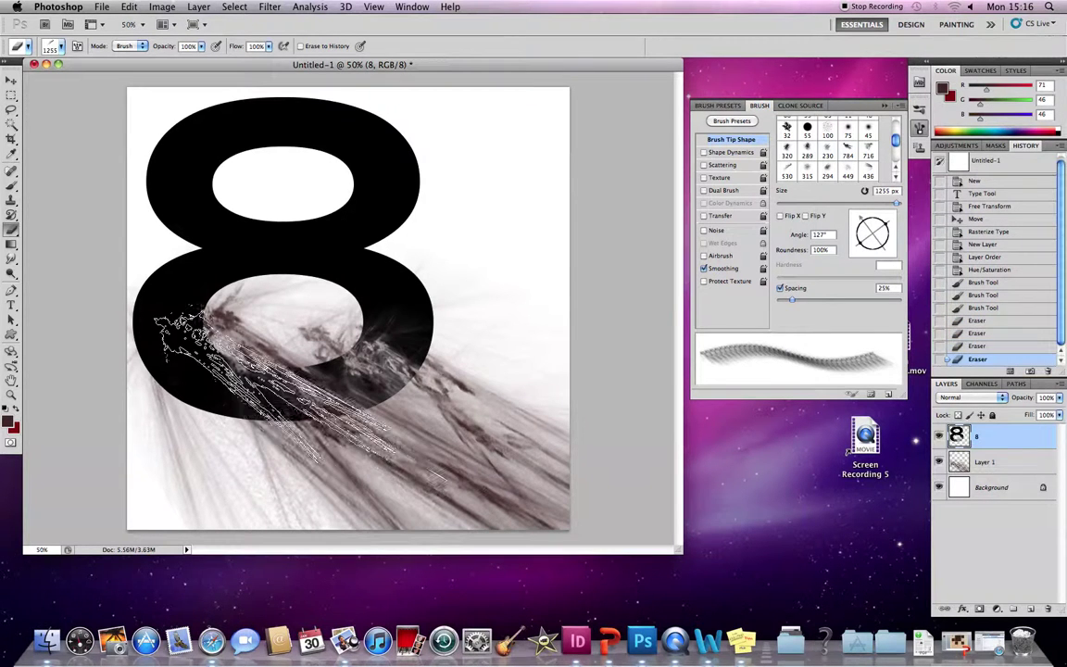
left_click(397, 424)
left_click(394, 421)
left_click(371, 408)
left_click(352, 426)
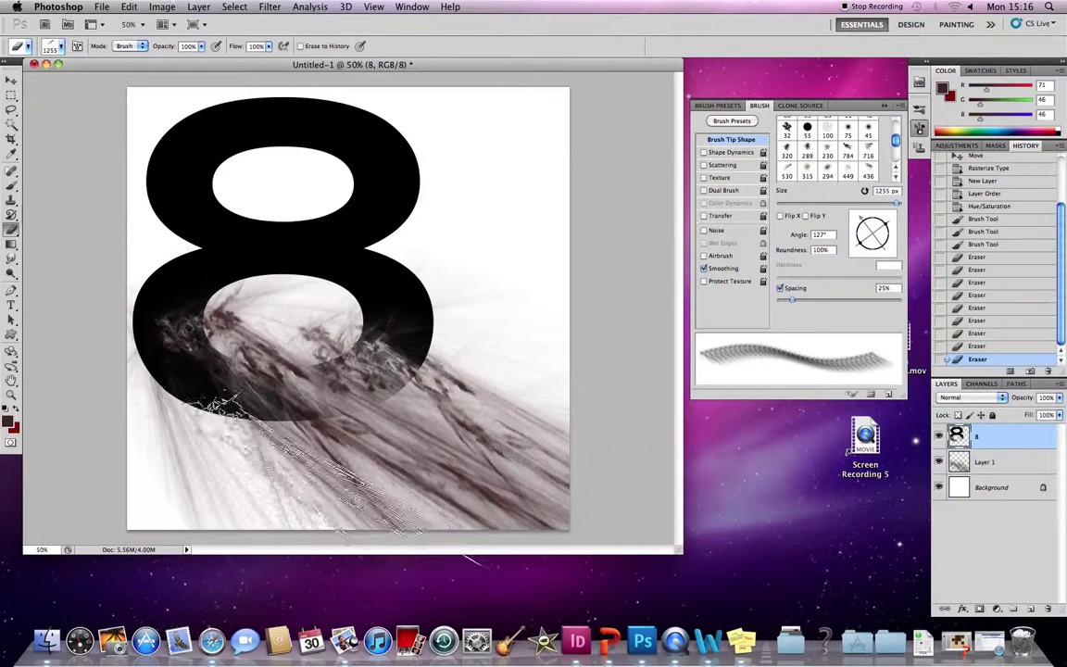
left_click(305, 444)
left_click(320, 472)
left_click(231, 463)
left_click(389, 435)
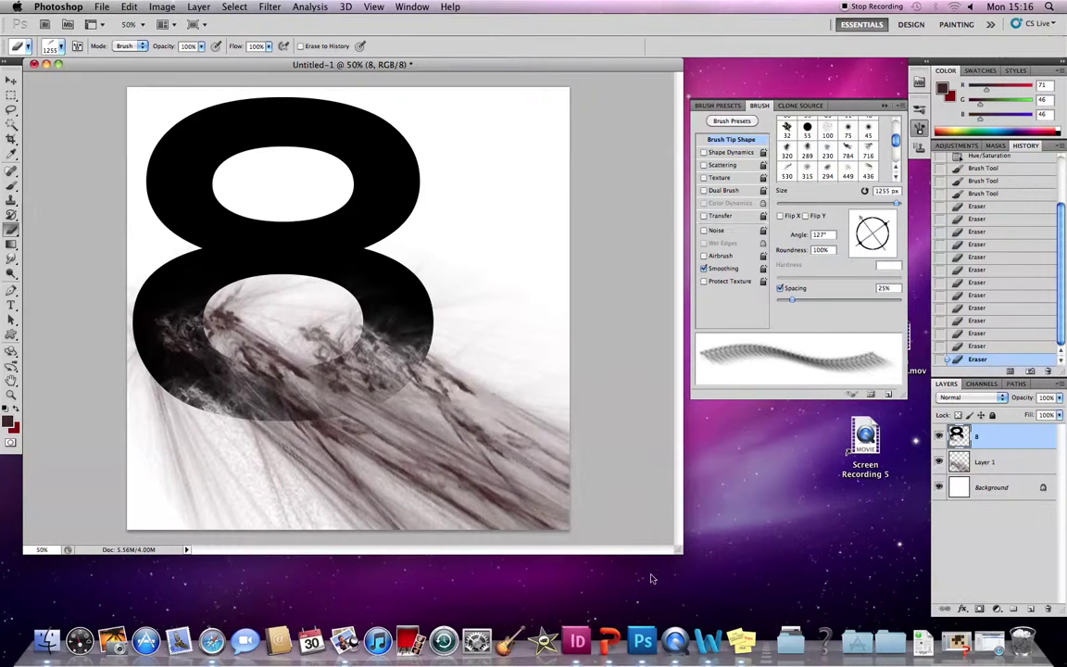
Add a new layer directly above Background and fill it with the dark brown foreground colour using the Paint Bucket
left_click(1017, 499)
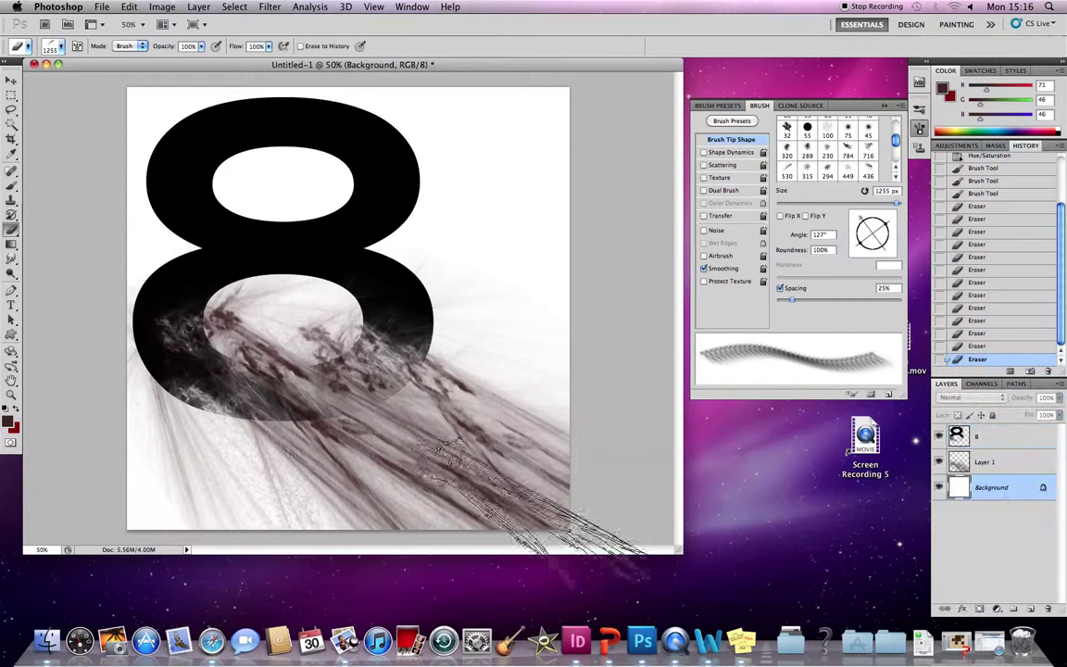
left_click(1031, 608)
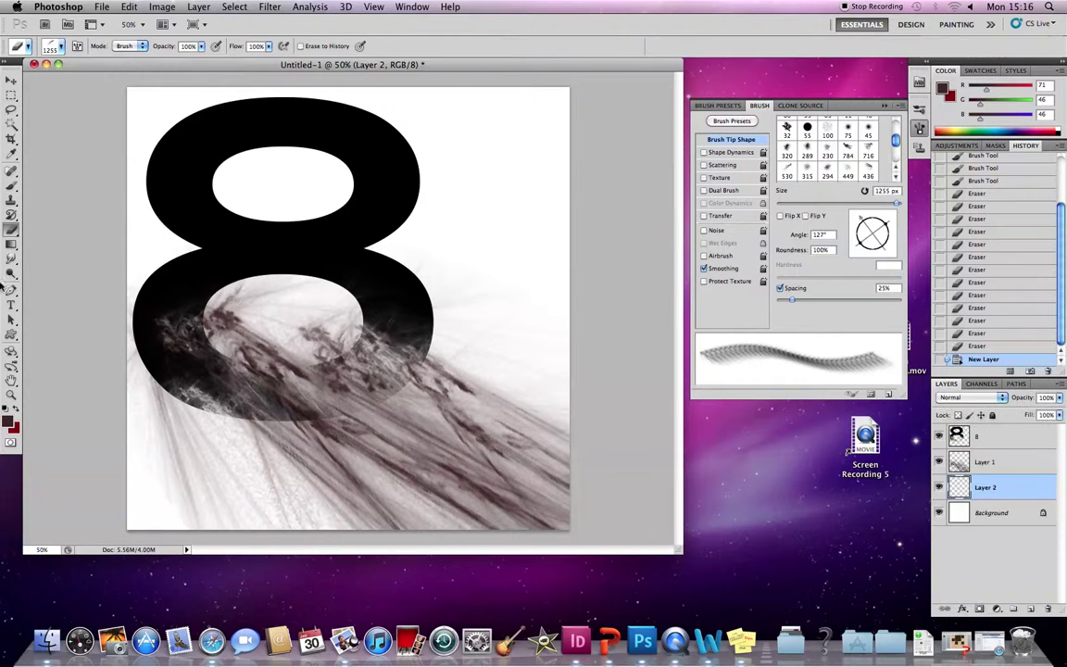
left_click(11, 170)
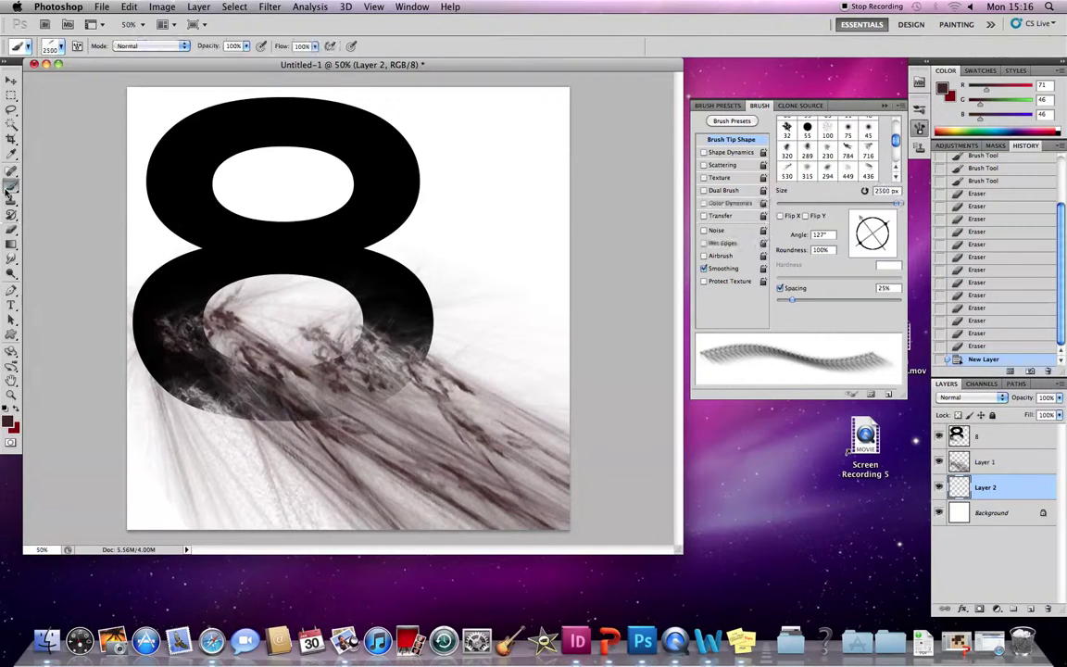
left_click(12, 243)
left_click_drag(16, 248, 65, 255)
left_click(433, 224)
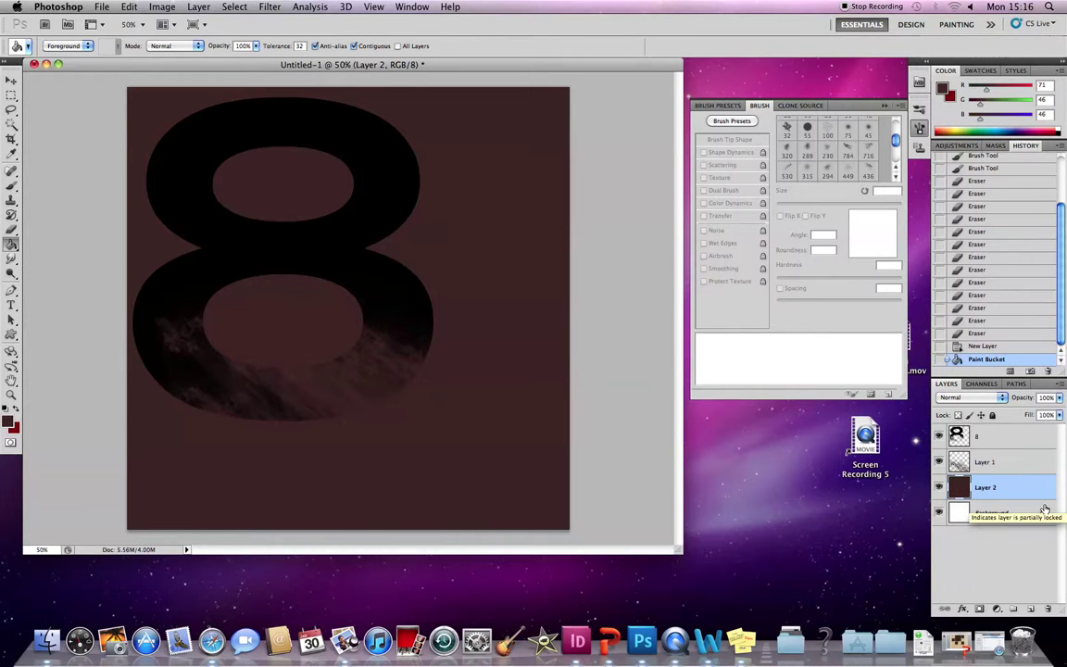
Recolour Layer 2's brown fill to strong red with Hue/Saturation, using Saturation +100 and Lightness +13
key("super+u")
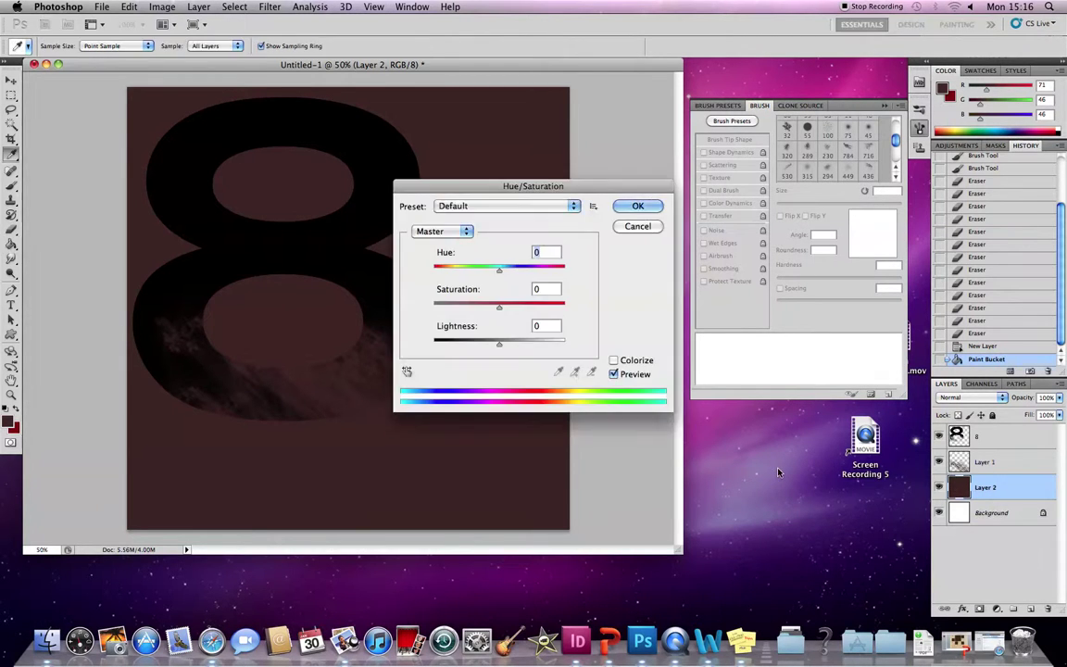
left_click_drag(502, 309, 537, 310)
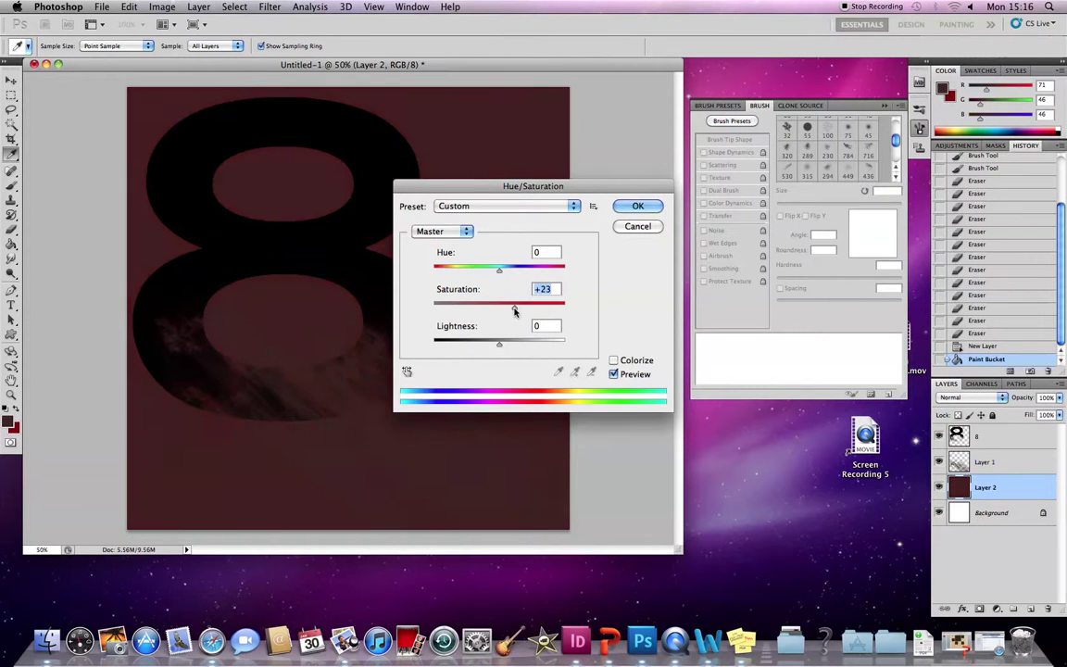
type("0")
left_click_drag(499, 274, 461, 270)
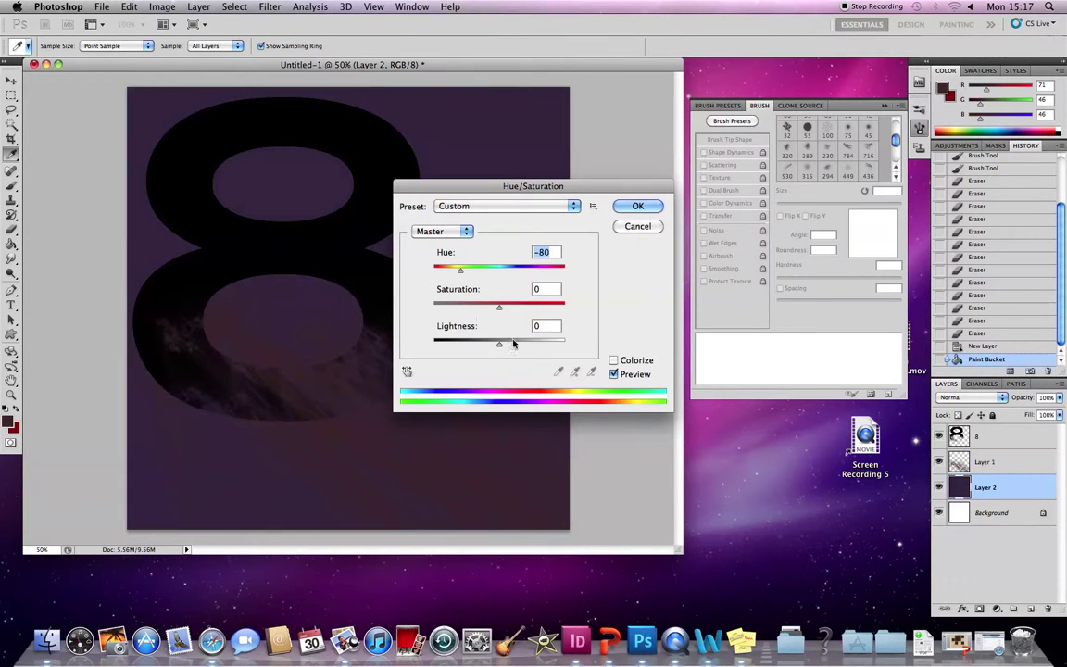
left_click_drag(501, 347, 523, 348)
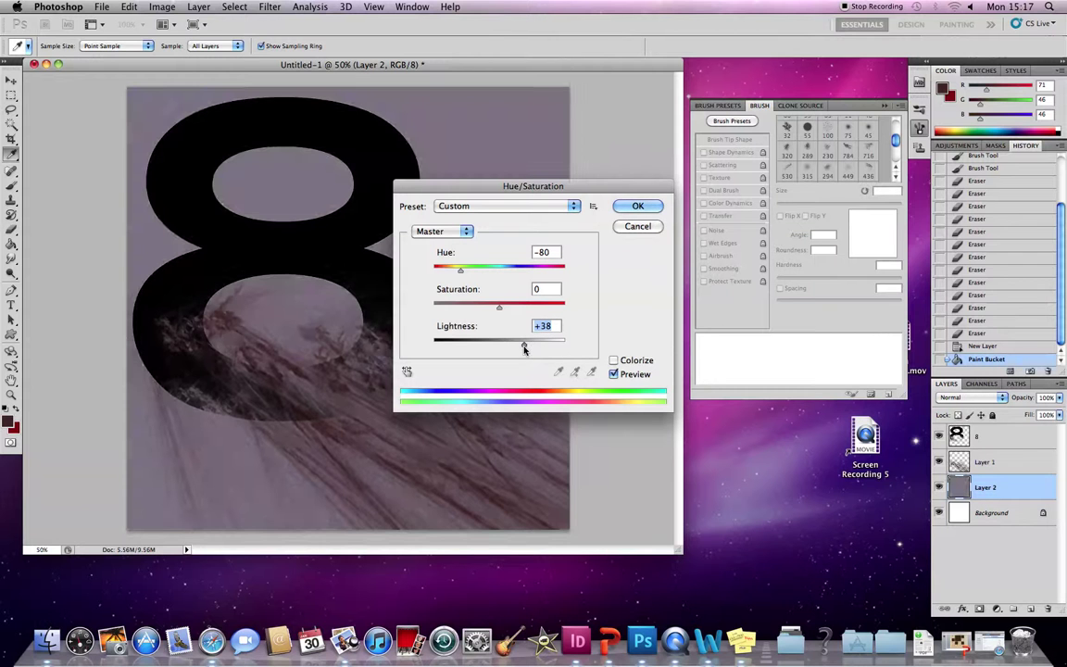
left_click_drag(498, 306, 564, 306)
left_click_drag(523, 343, 507, 344)
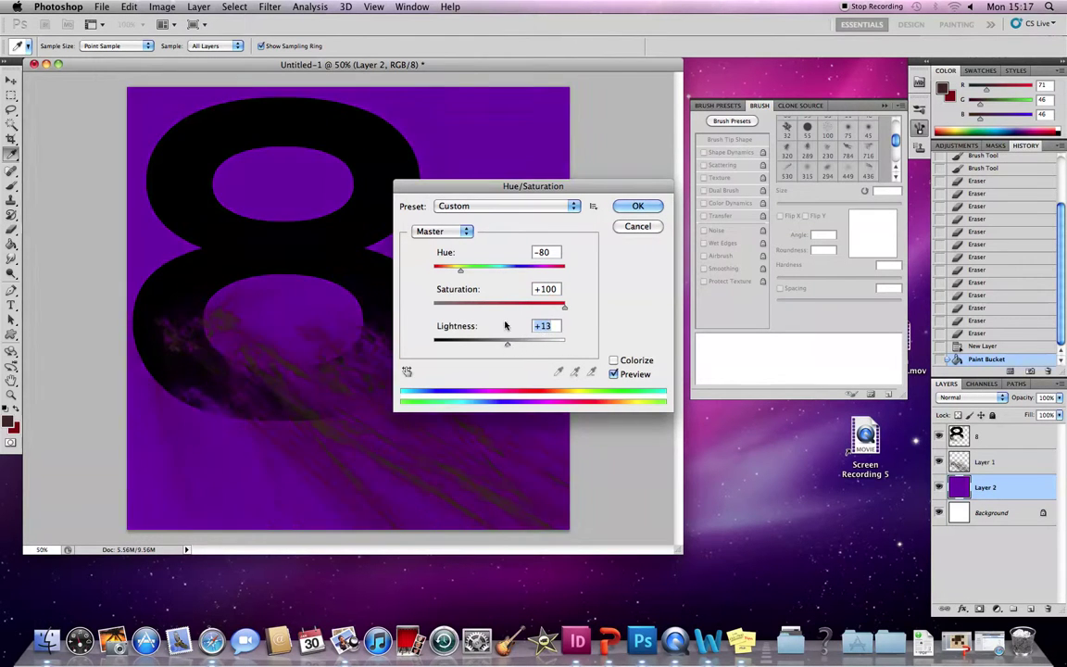
left_click_drag(462, 270, 504, 277)
left_click(639, 207)
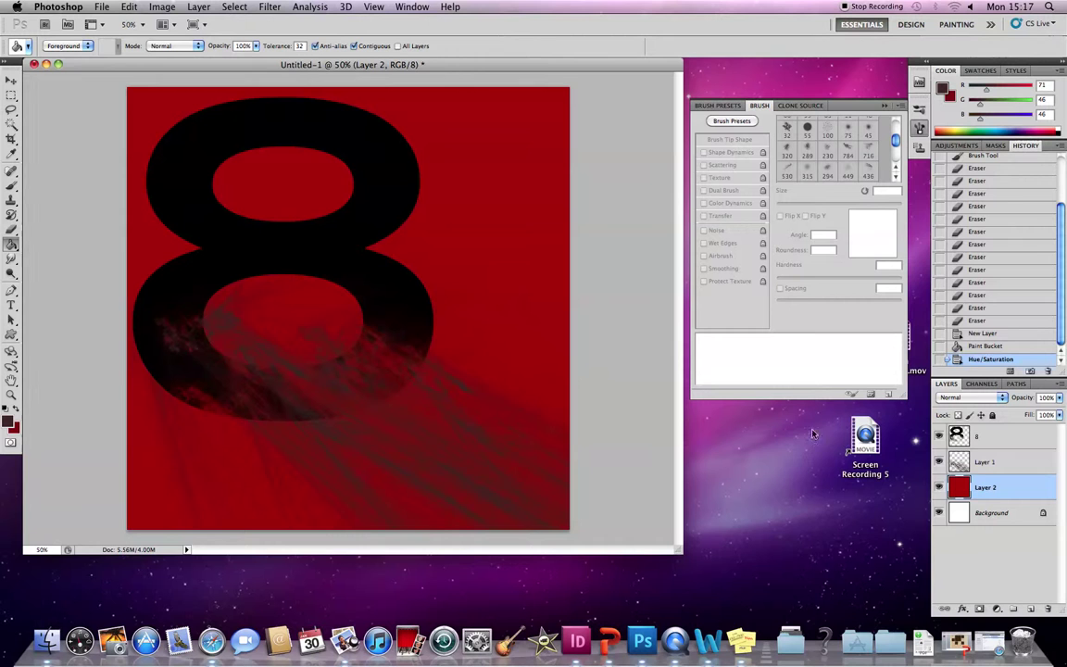
Merge the 8 layer down into the splatter on Layer 1
left_click(992, 442)
right_click(991, 443)
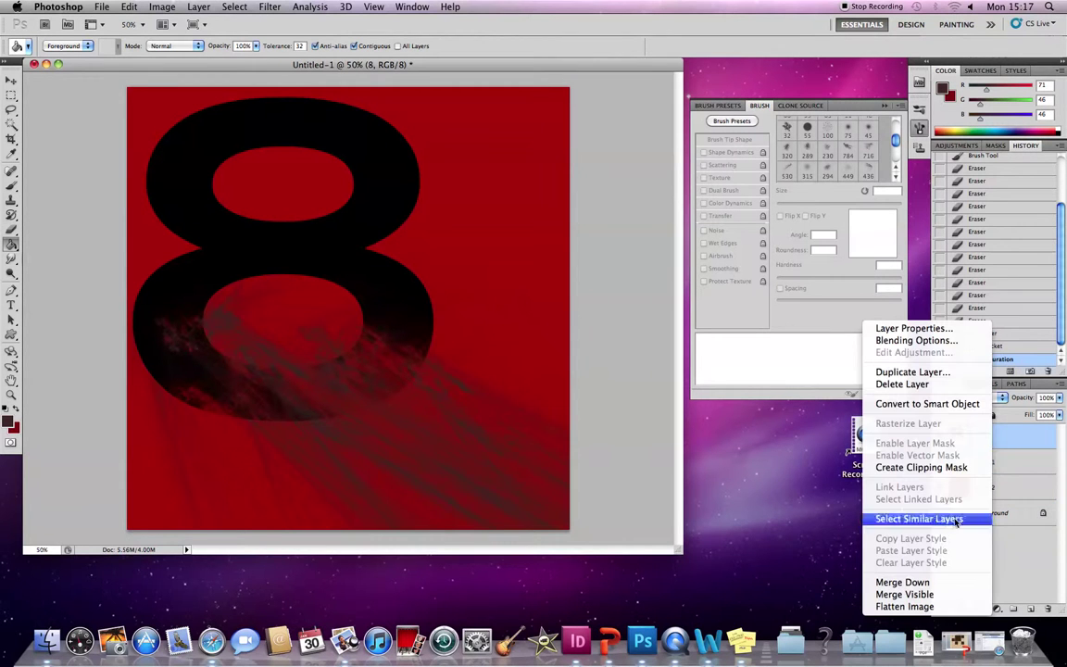
left_click(942, 583)
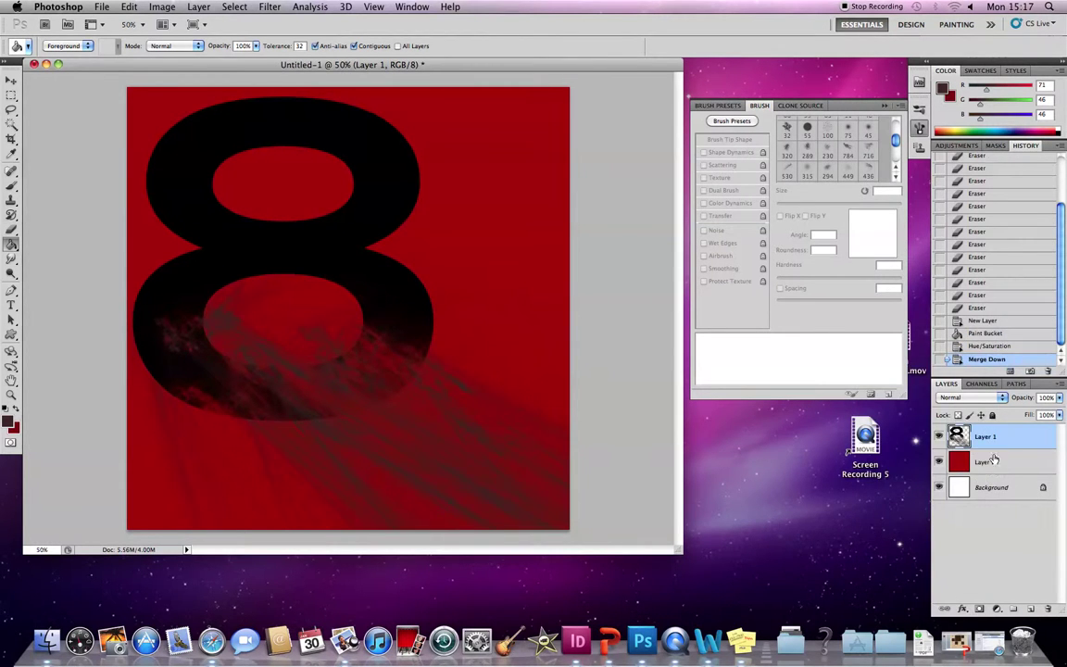
Turn the merged 8 and splatter white with Hue/Saturation, setting Hue +180, Saturation +11 and Lightness +100
key("super+u")
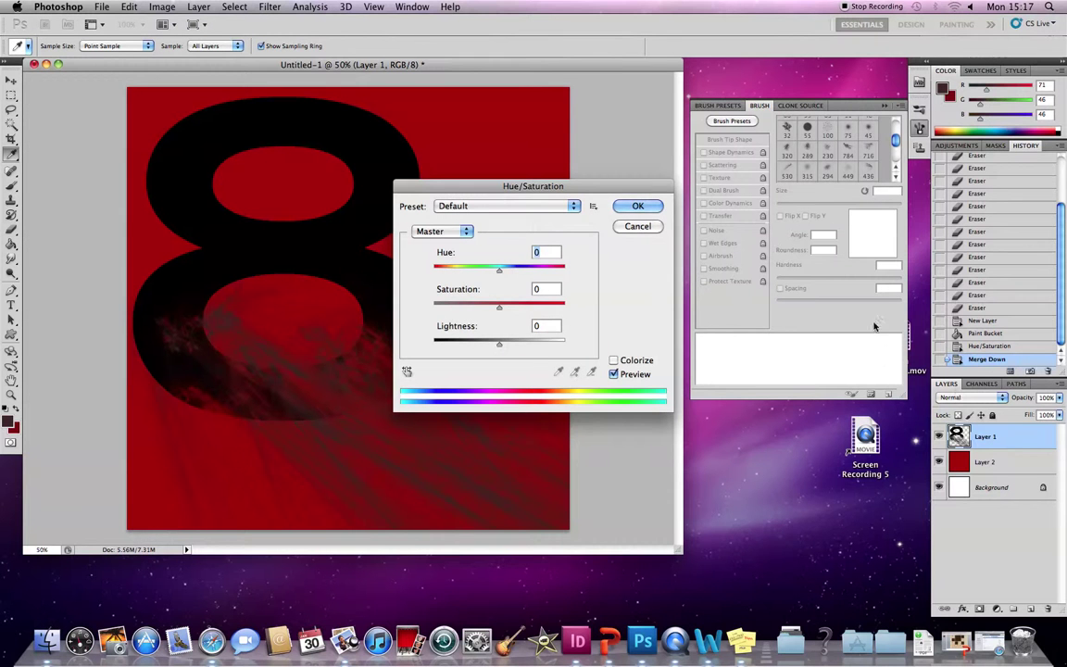
left_click_drag(499, 269, 507, 349)
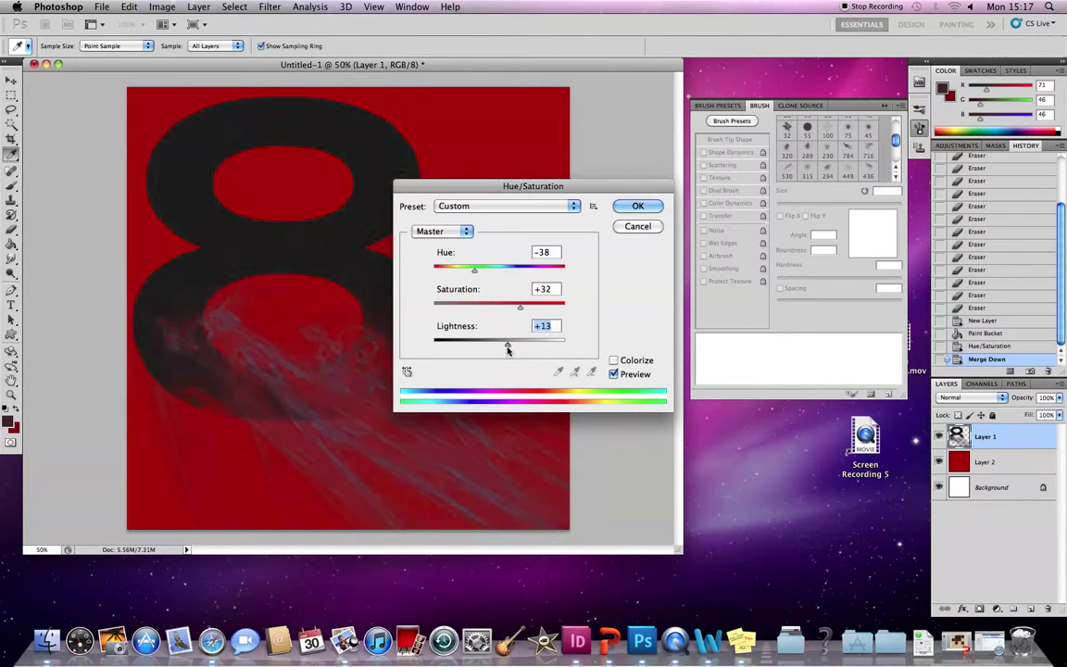
left_click_drag(437, 268, 476, 271)
left_click_drag(519, 309, 499, 352)
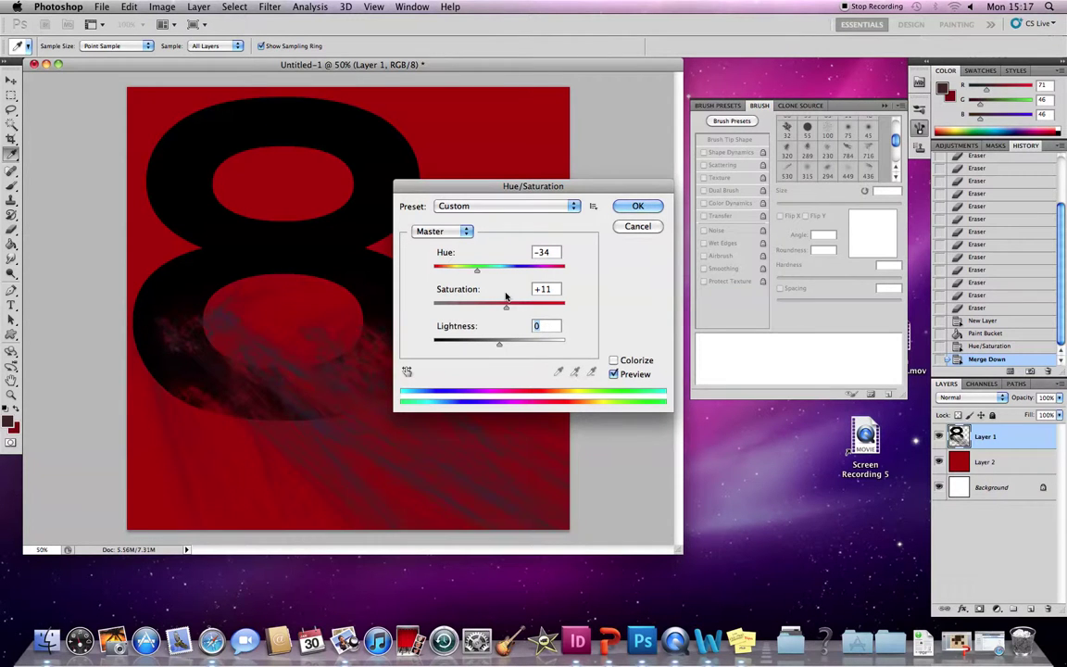
left_click_drag(477, 270, 565, 273)
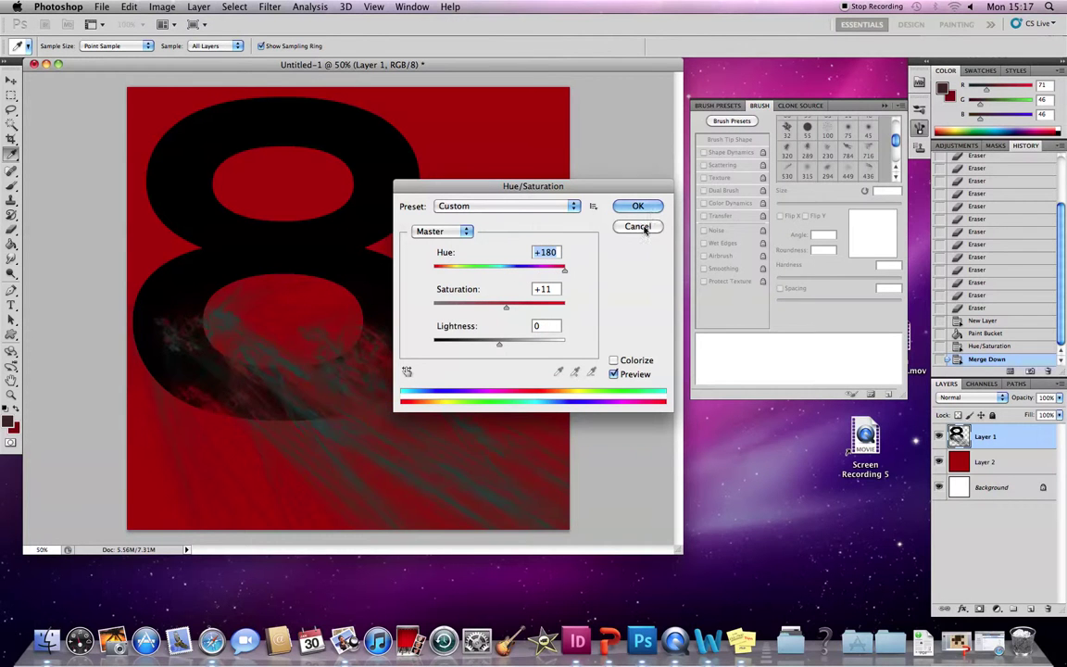
left_click_drag(505, 340, 641, 330)
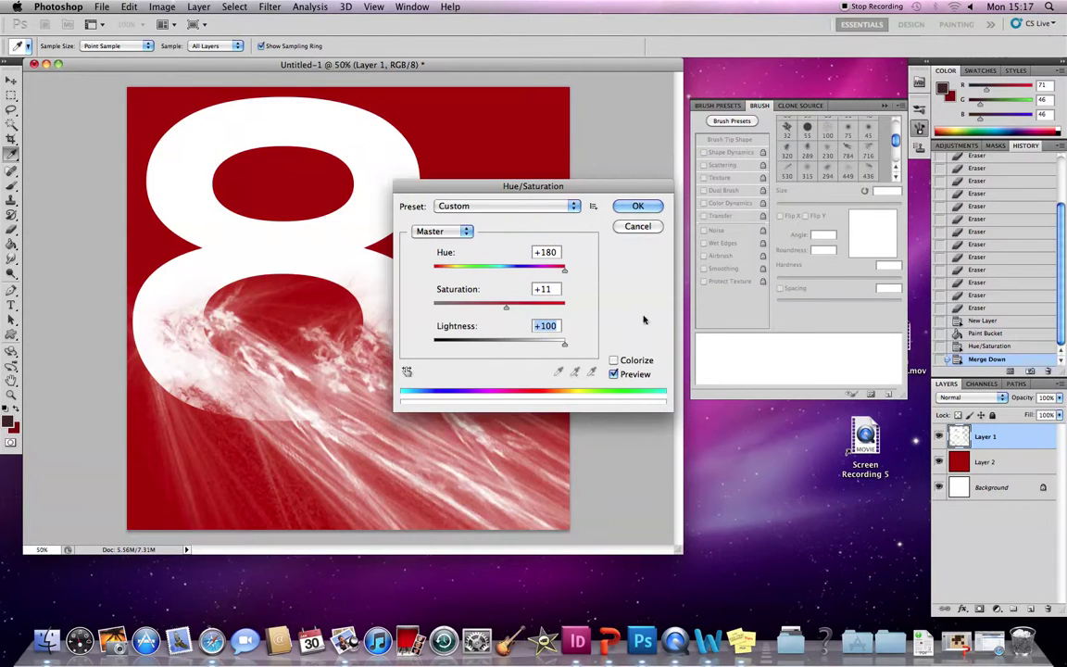
left_click(635, 206)
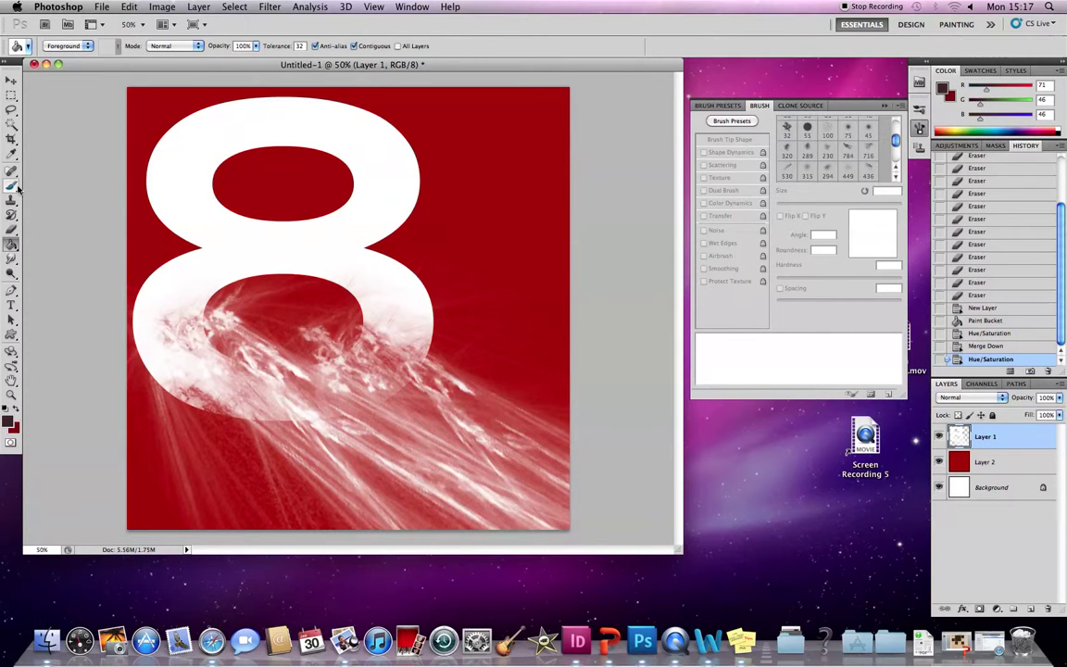
Select the white 8 and its splatter on Layer 1 with the Magic Wand, keeping Layer 1 active
left_click(11, 124)
left_click(402, 277)
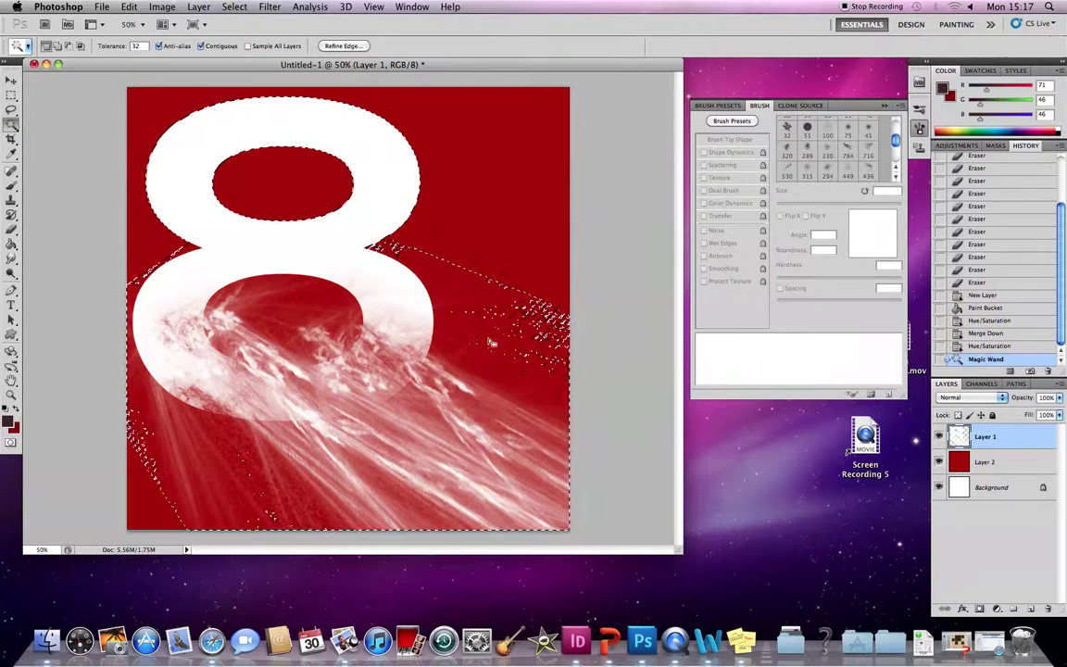
left_click(1000, 488)
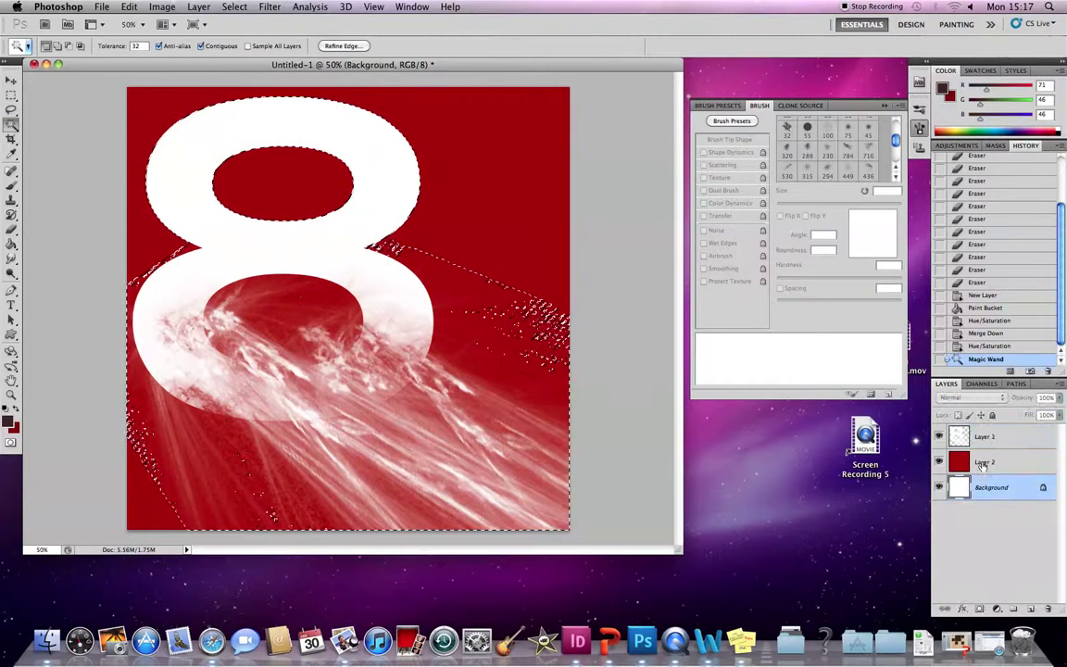
key("alt+shift+]")
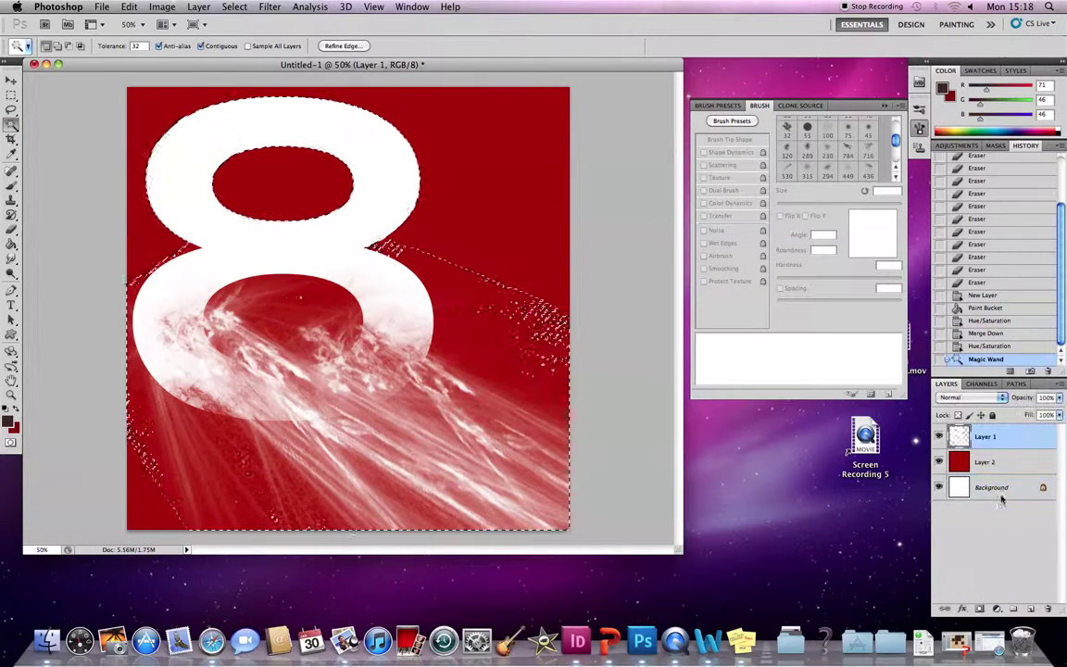
Add a new layer above Layer 1 and try a splatter eraser stamp on it over the 8's upper loop
left_click(1030, 608)
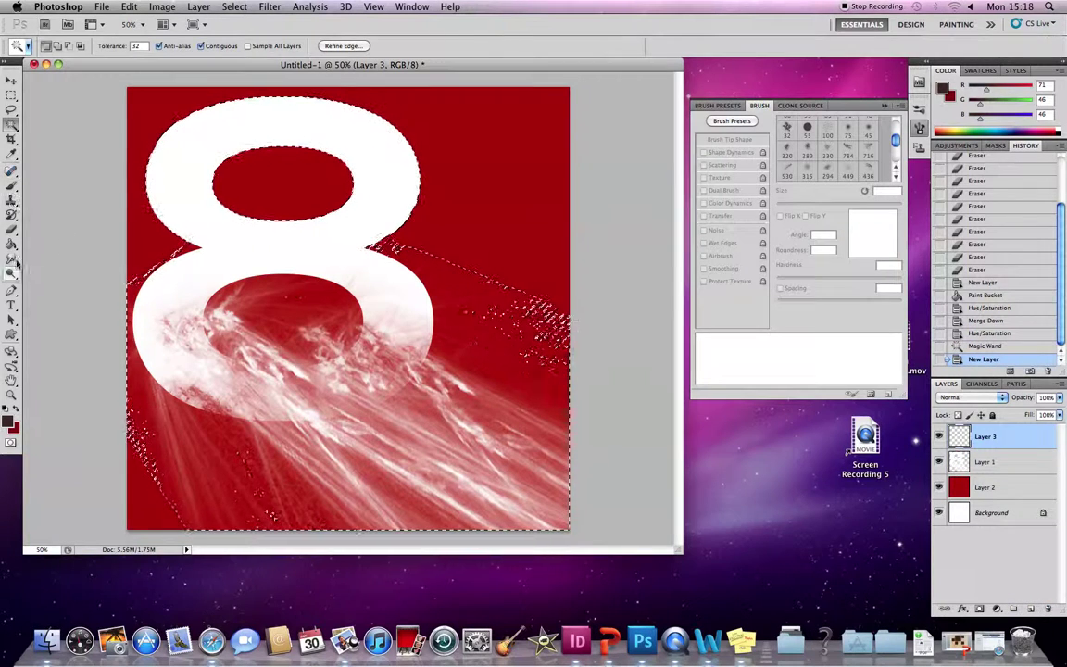
left_click(11, 229)
left_click(264, 180)
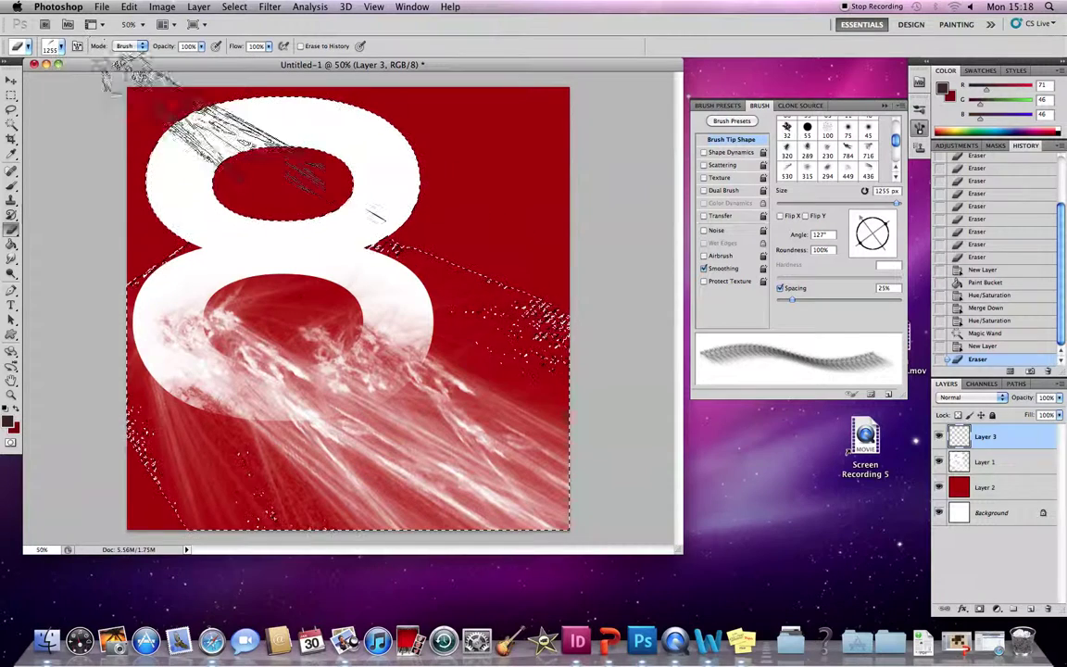
Erase splatter streaks from the 8's upper loop on Layer 1, inside the selection
key("alt+bracketleft")
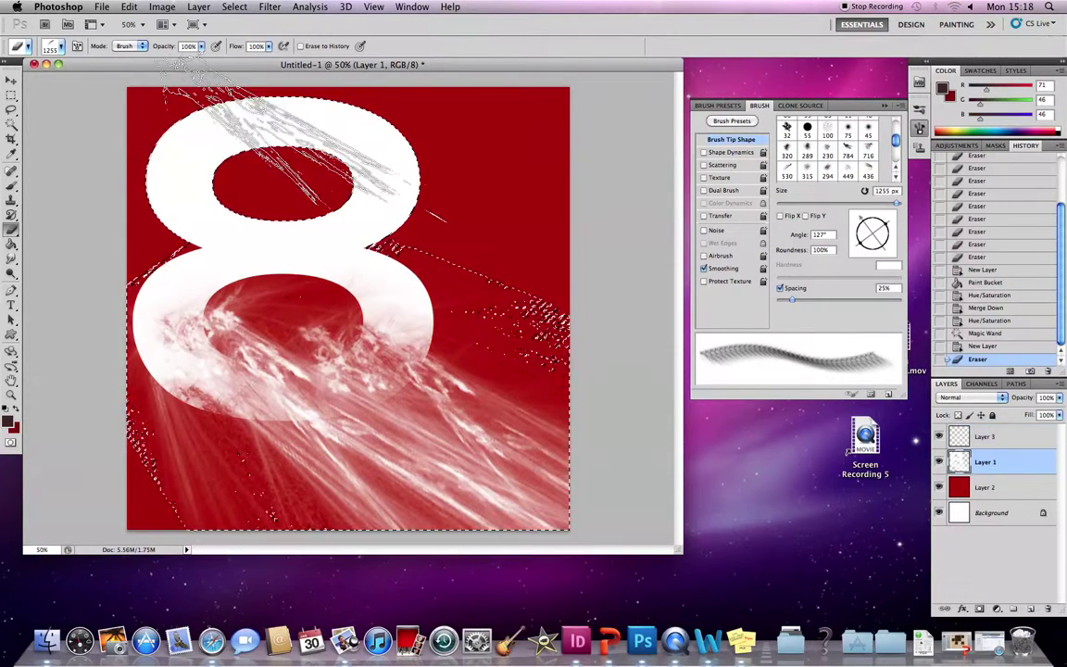
left_click(269, 157)
left_click(306, 102)
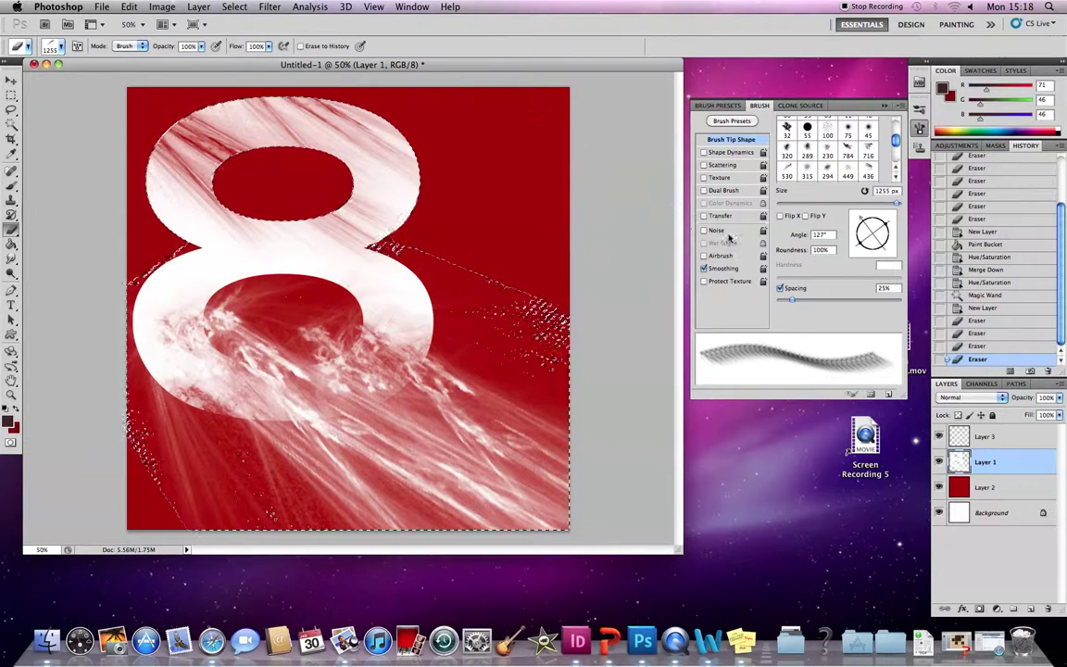
Clear the selection and add the text "First Word Records" in Copperplate Gothic Bold beside the 8's waist
left_click(11, 124)
key("super+d")
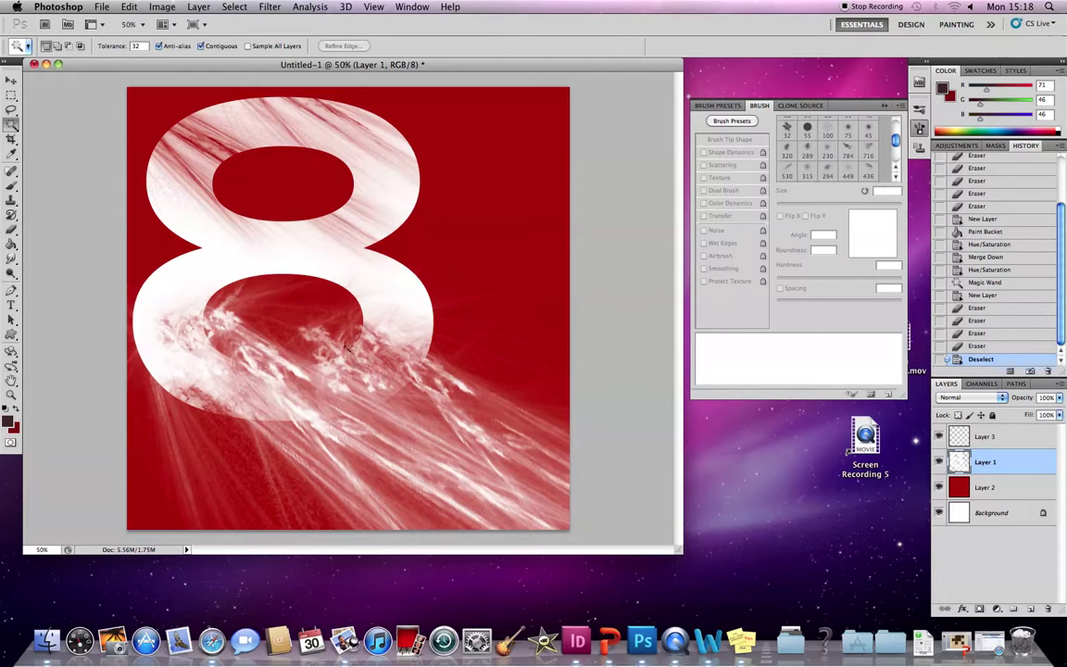
left_click(11, 303)
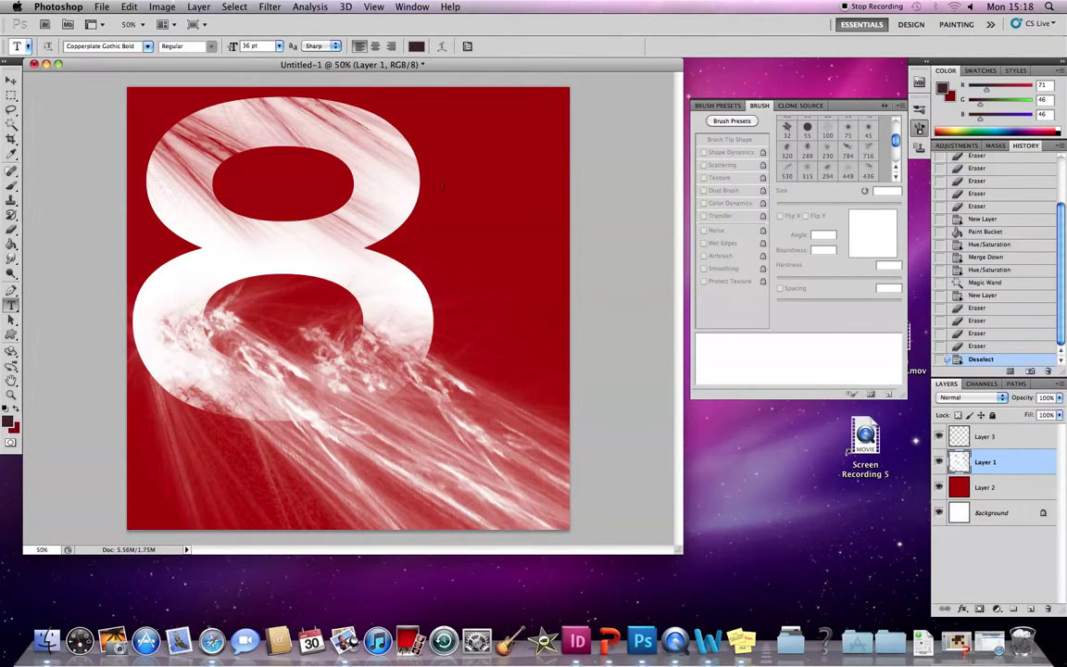
left_click(429, 237)
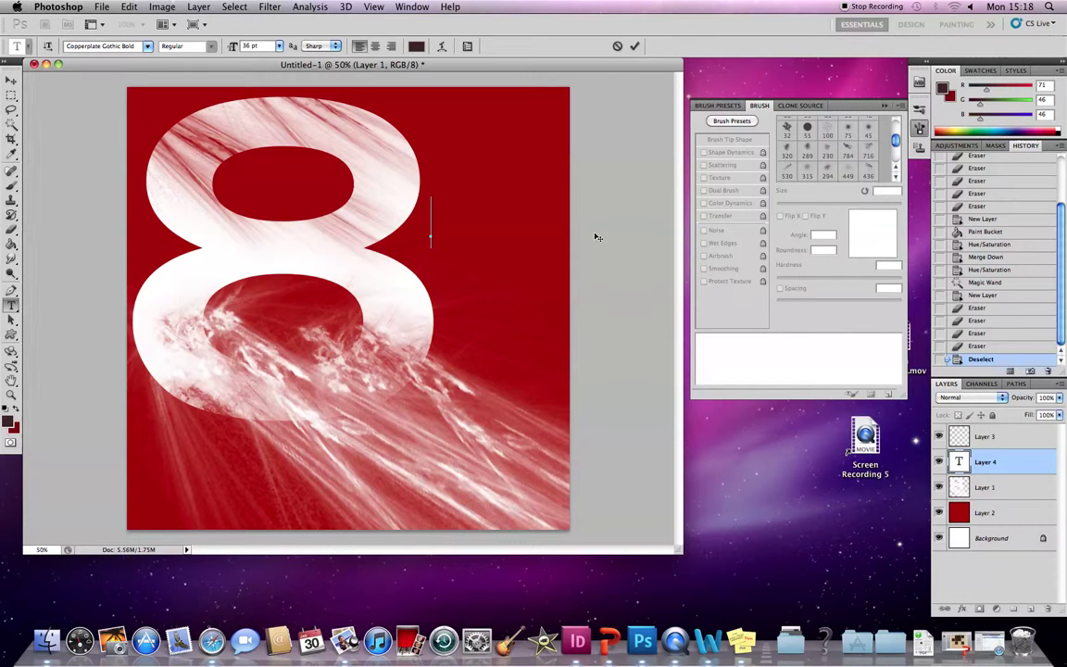
type("First")
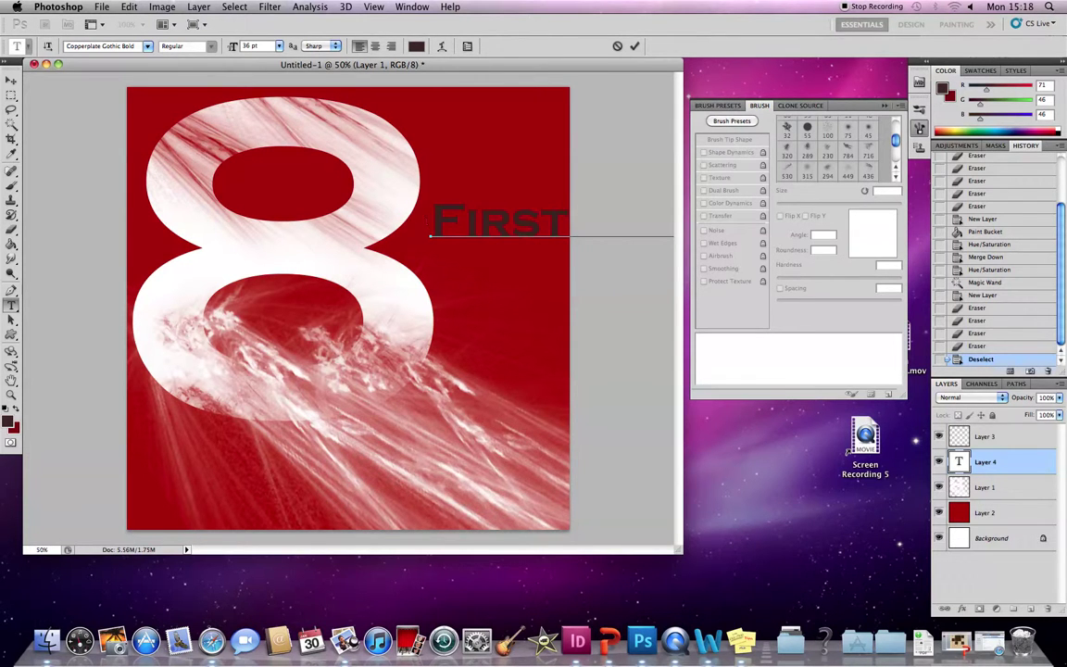
Set the reachable part of the First Word Records text to 12 pt and move the line left across the 8's waist
left_click_drag(431, 223, 846, 220)
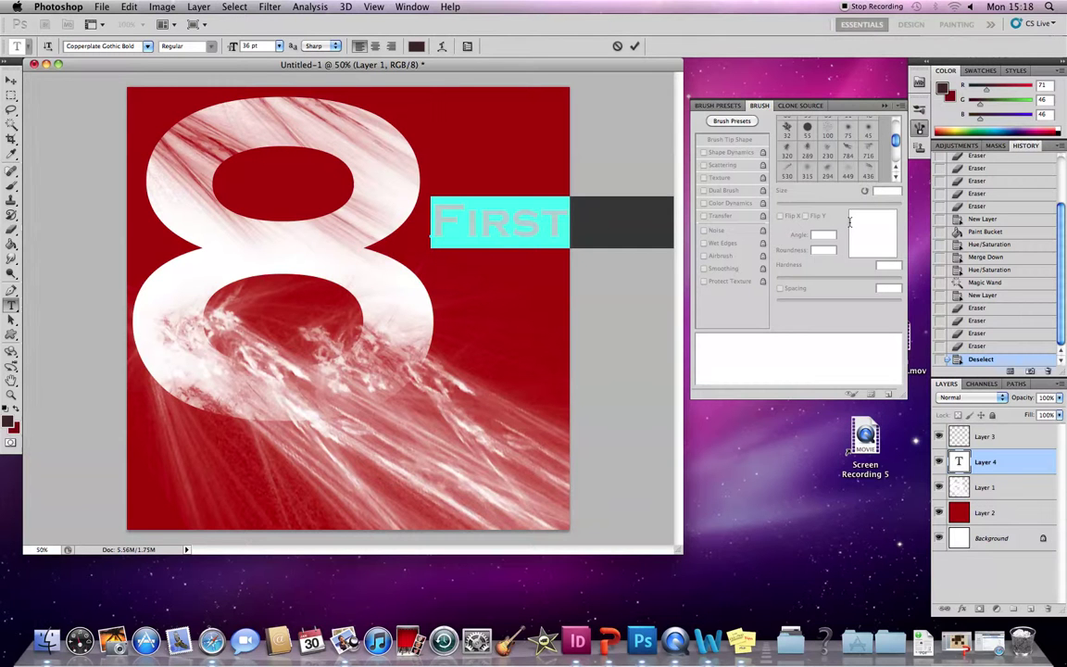
left_click(279, 45)
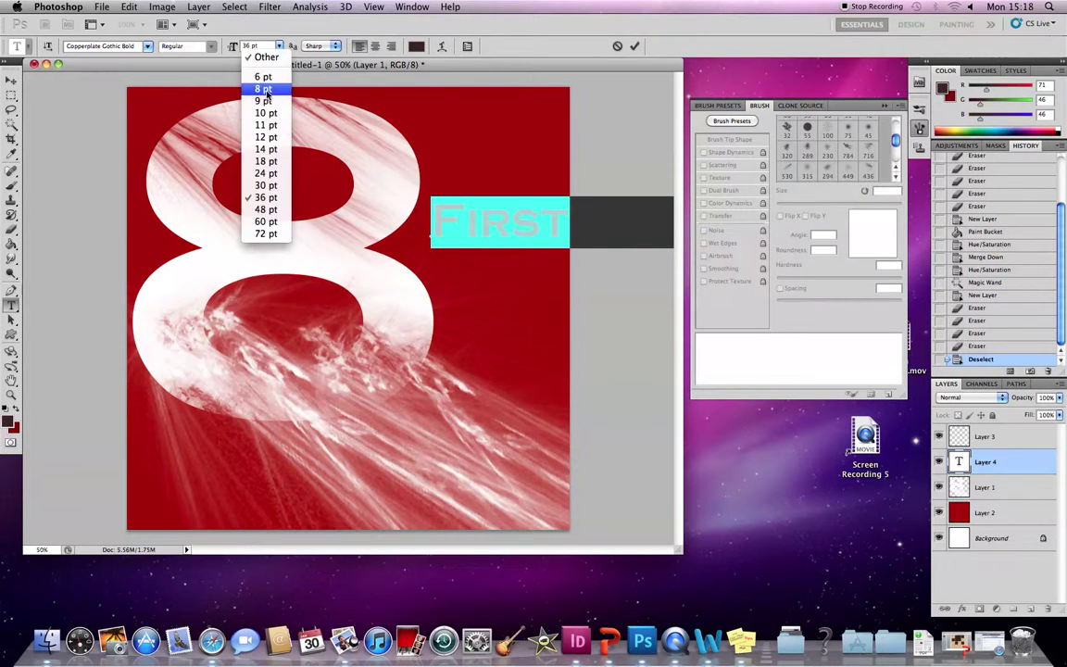
left_click(268, 137)
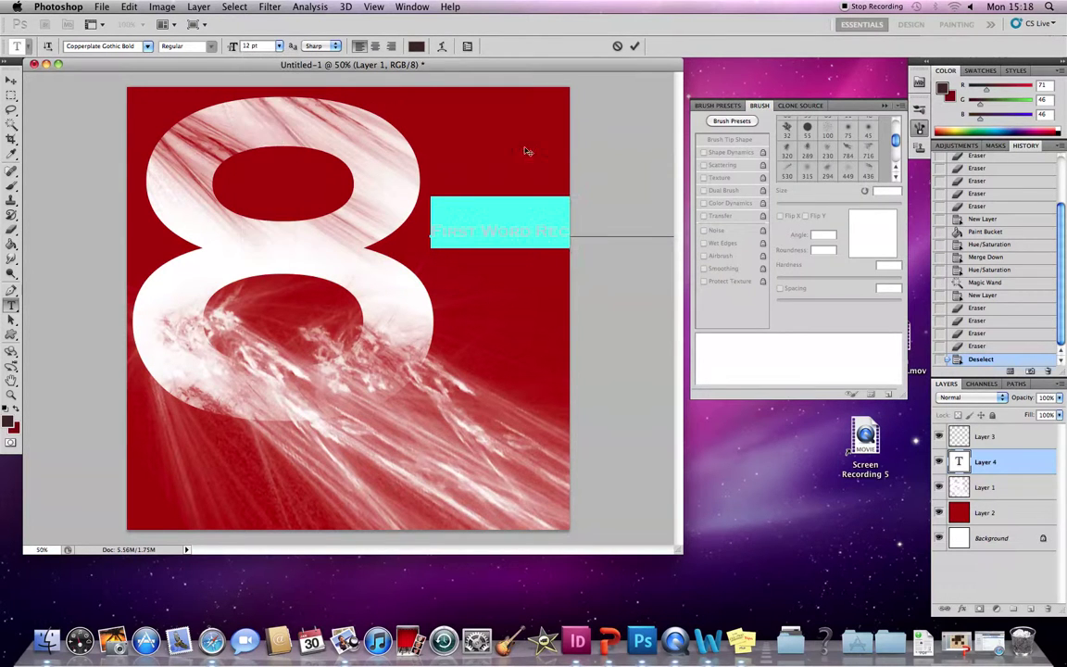
left_click(9, 80)
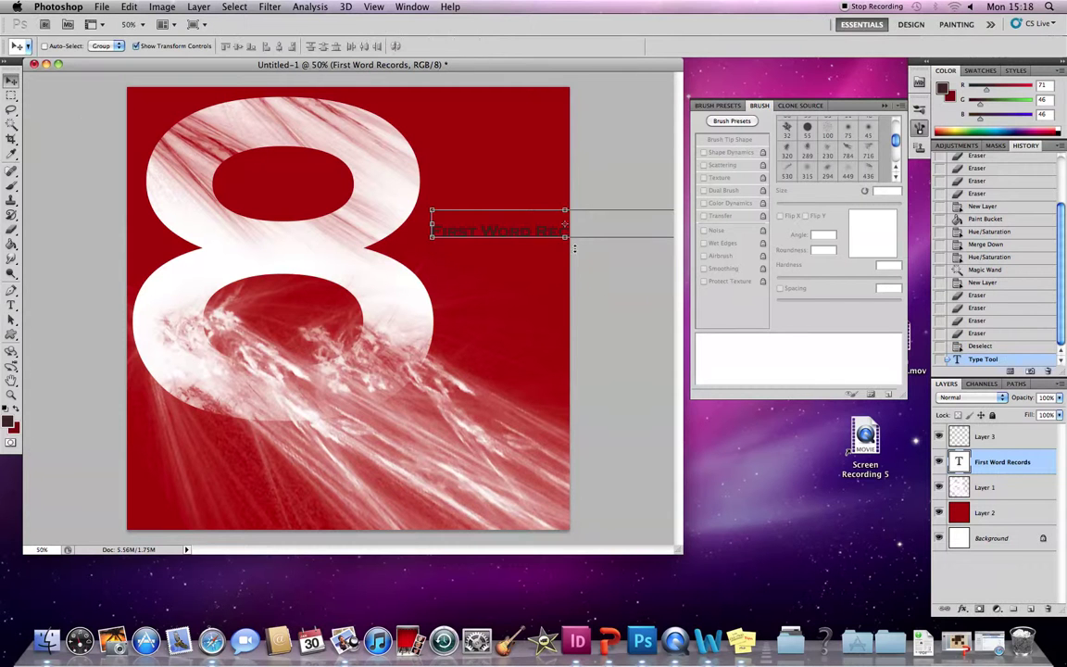
left_click_drag(548, 231, 456, 255)
Set the remaining letters "ords" to 12 pt and move the First Word Records line just right of the 8's waist
left_click(11, 304)
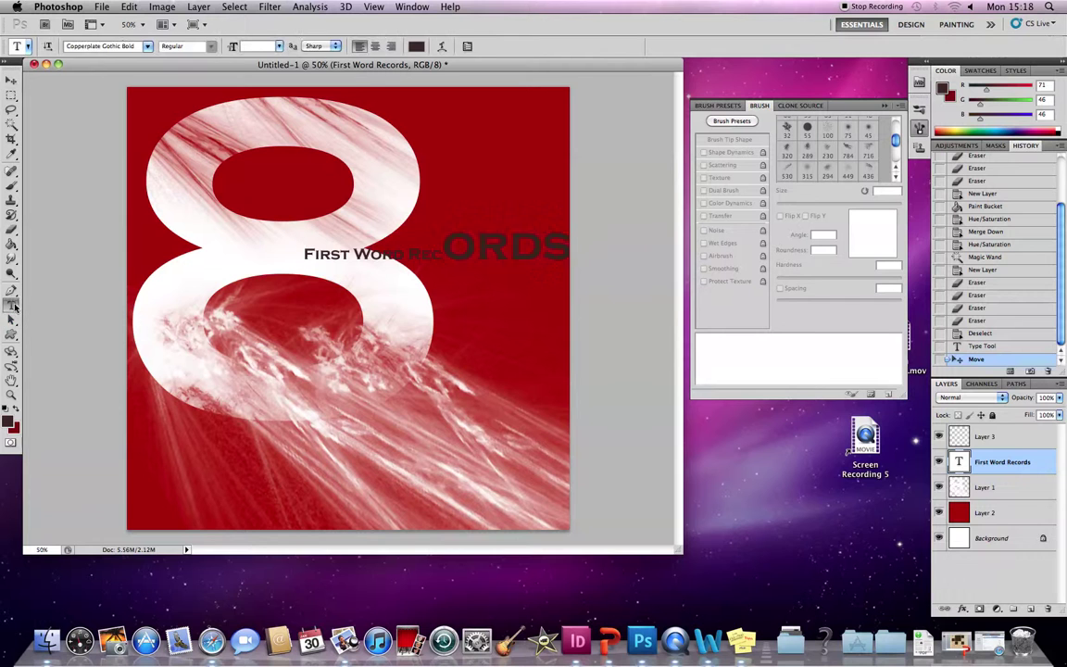
left_click_drag(443, 246, 569, 246)
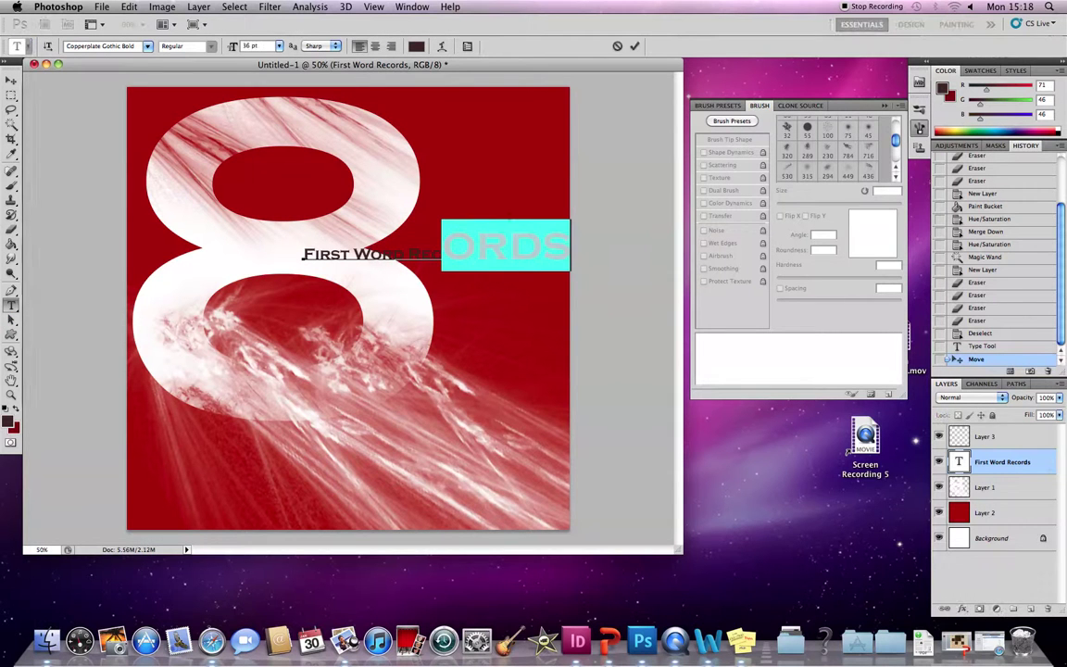
left_click(277, 46)
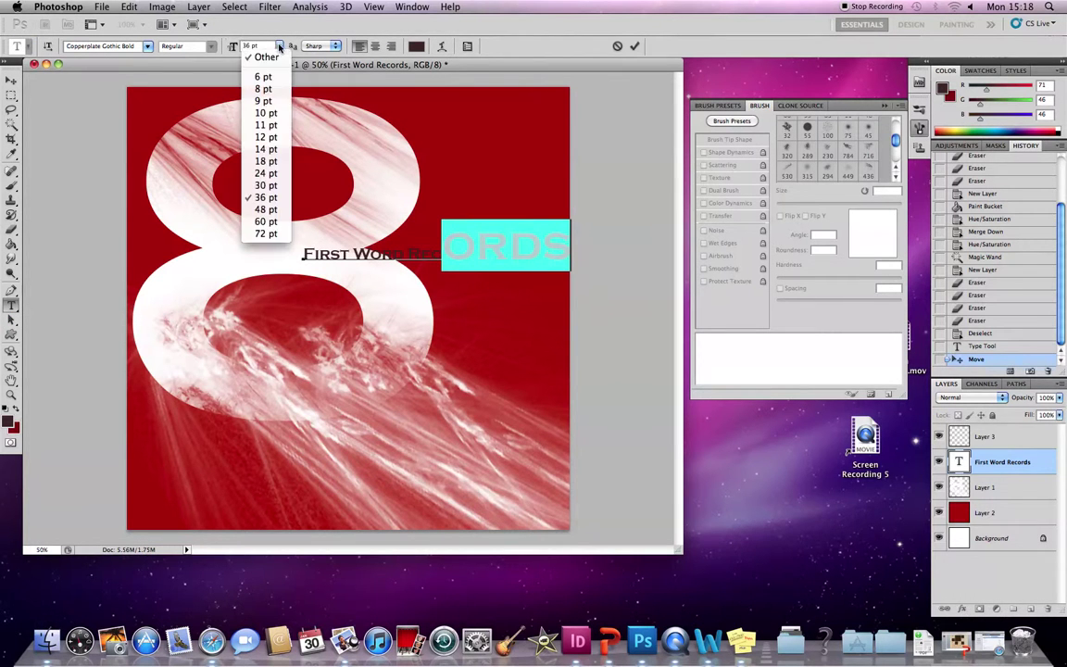
left_click(270, 138)
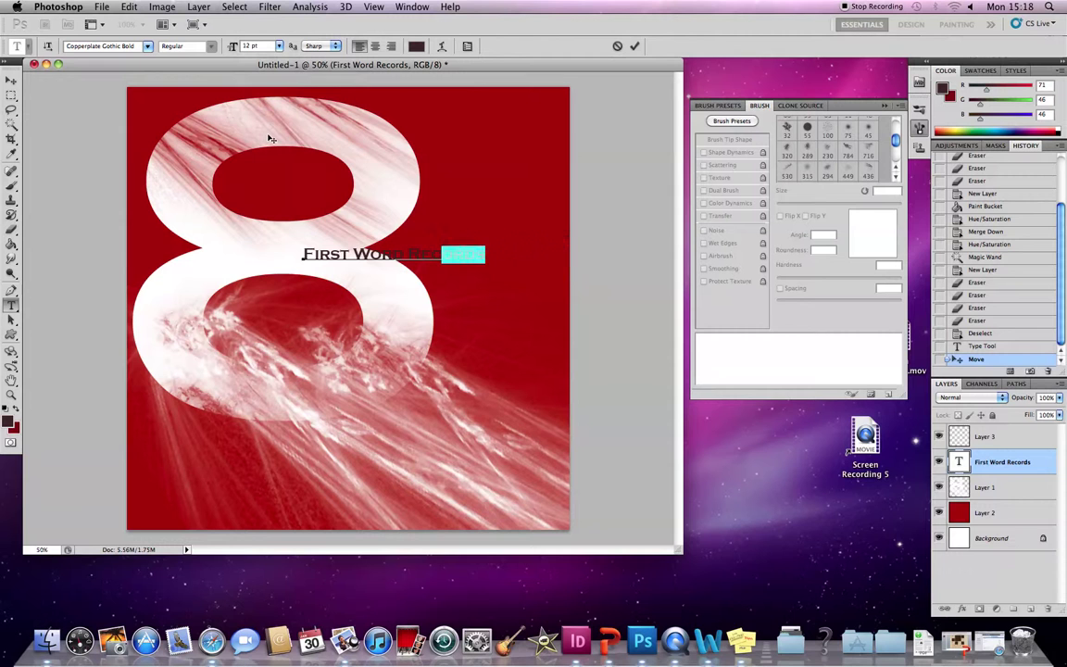
left_click(11, 81)
left_click_drag(372, 260, 446, 248)
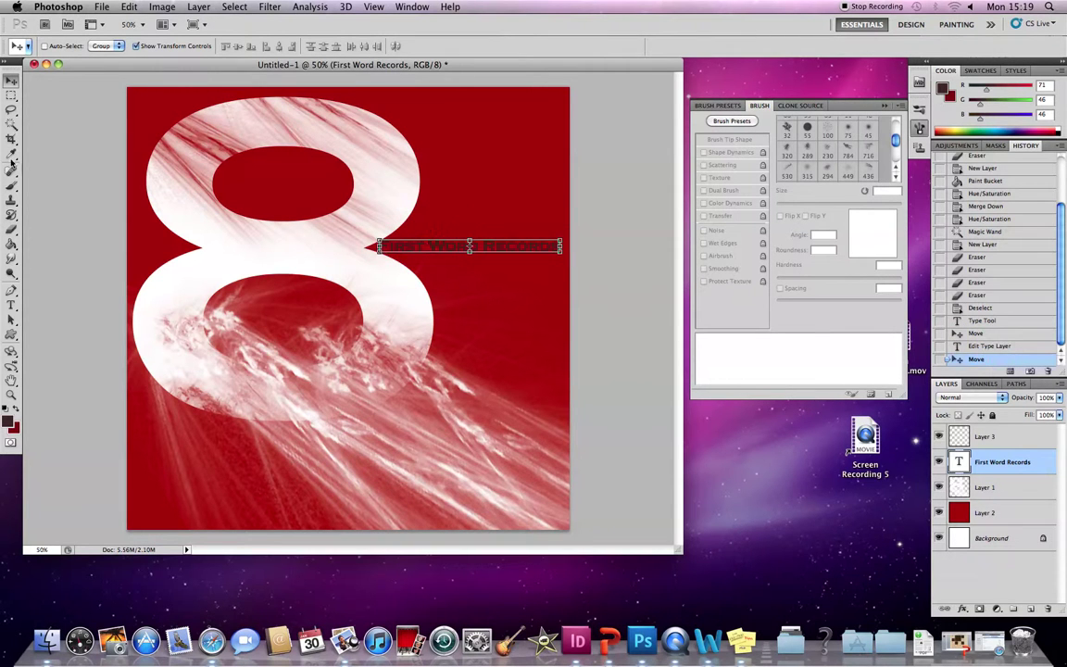
Add a text box reading "Years" over the 8's lower-right curve and set its text to 60 pt
left_click(11, 304)
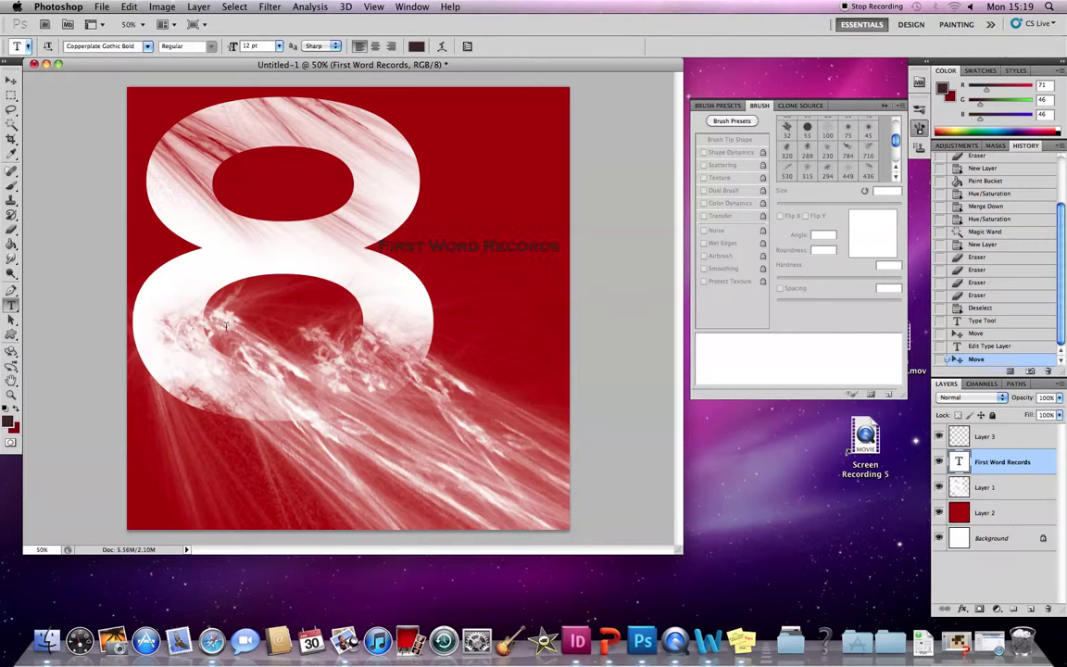
left_click_drag(498, 421, 553, 448)
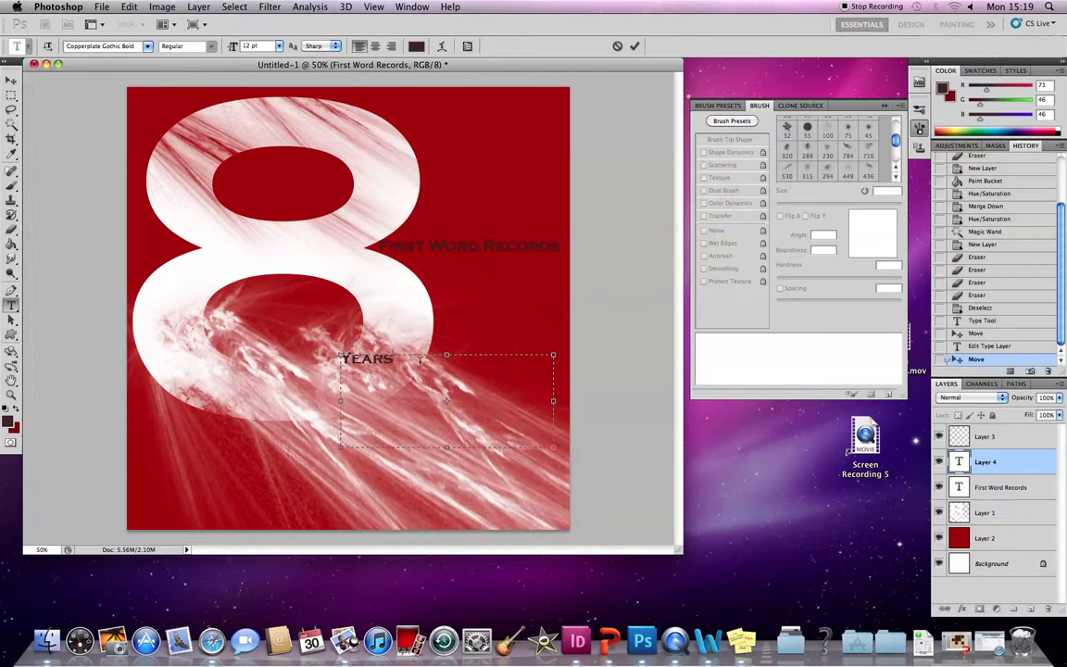
left_click_drag(420, 360, 296, 357)
left_click(278, 45)
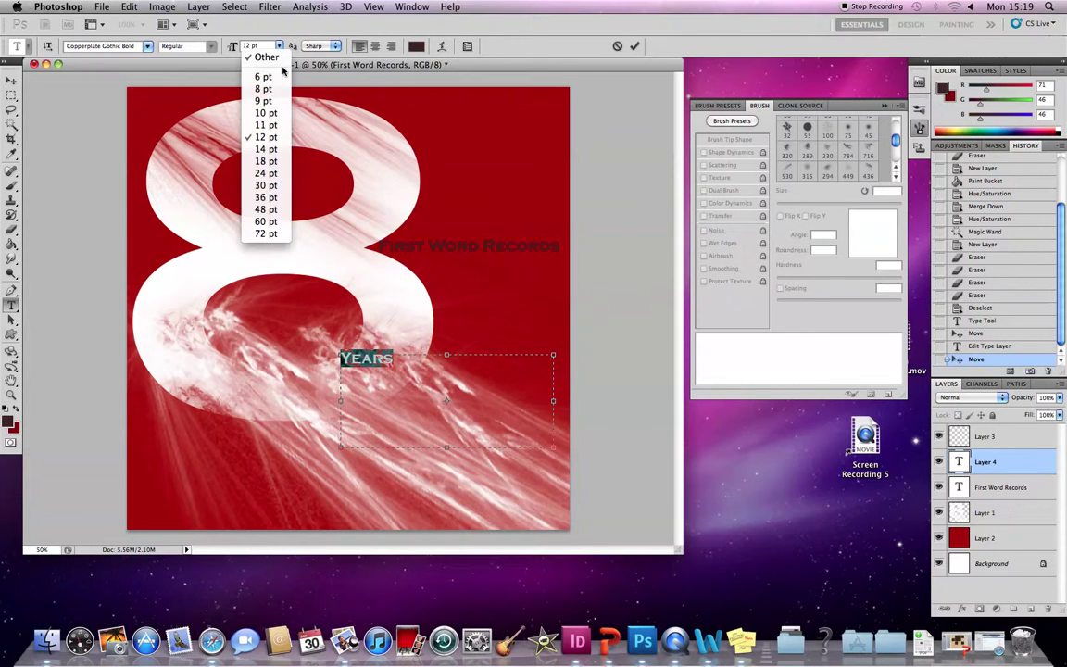
left_click(269, 198)
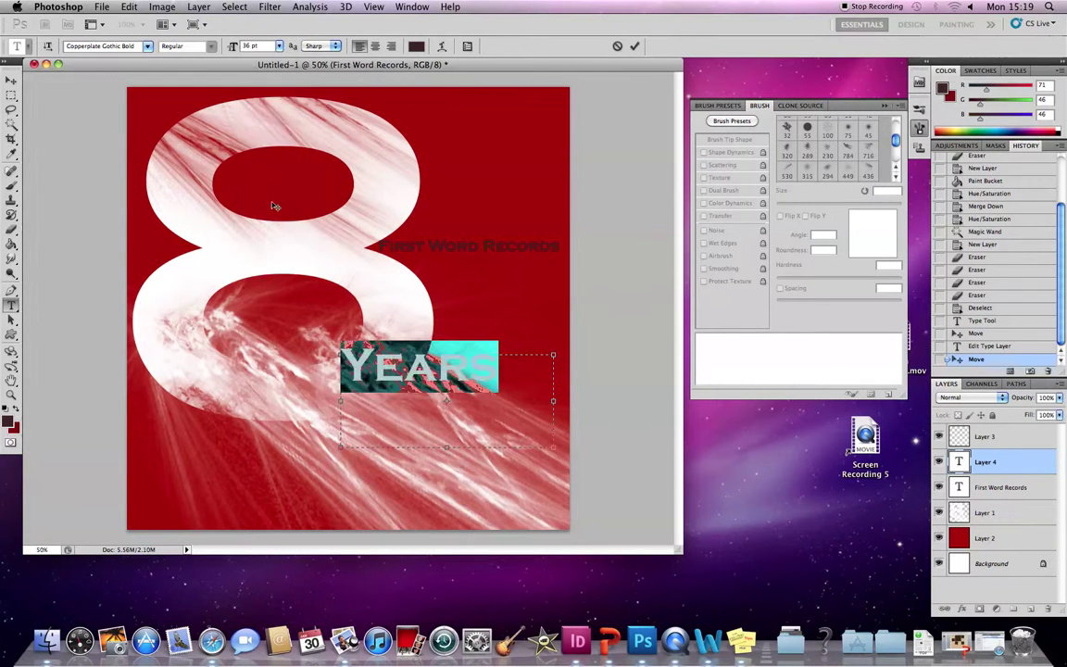
left_click(250, 45)
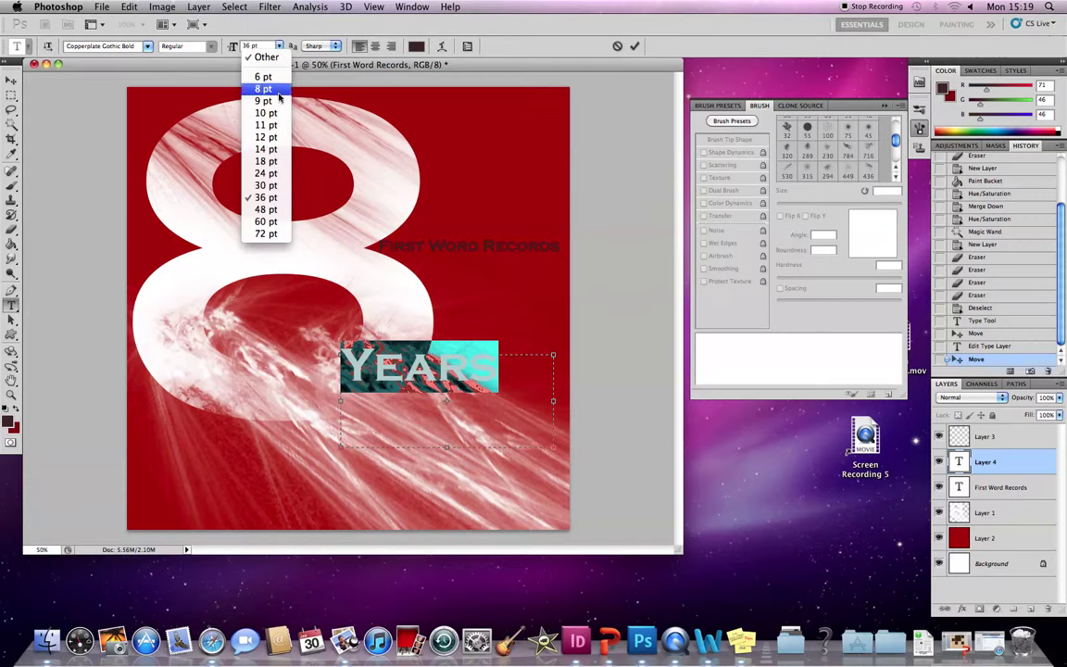
left_click(272, 228)
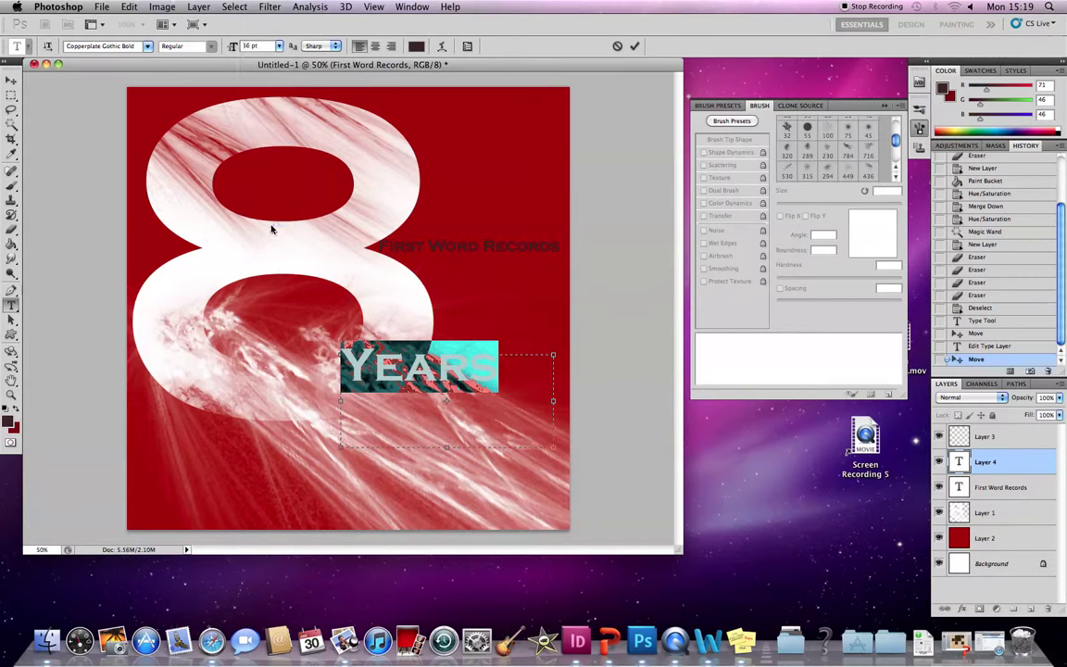
Stretch the Years text box to 107.72% width, apply it, and extend the box past the canvas's right edge to fit the word
left_click(11, 80)
mouse_move(553, 400)
left_mouse_down()
mouse_move(662, 388)
mouse_move(583, 393)
mouse_move(568, 407)
left_mouse_up()
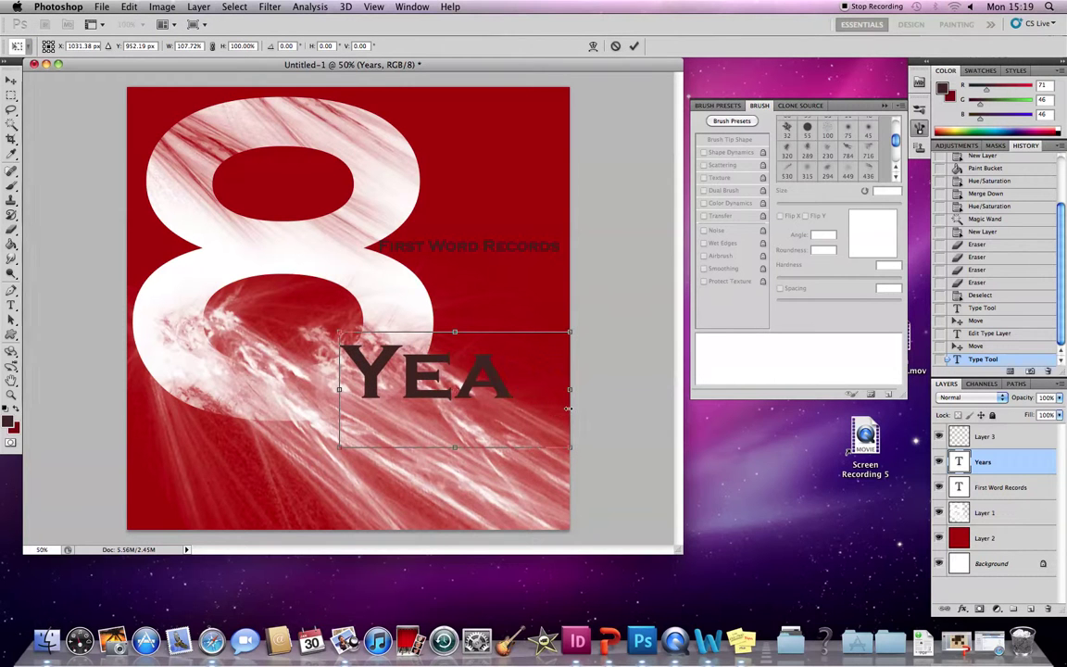
left_click(11, 305)
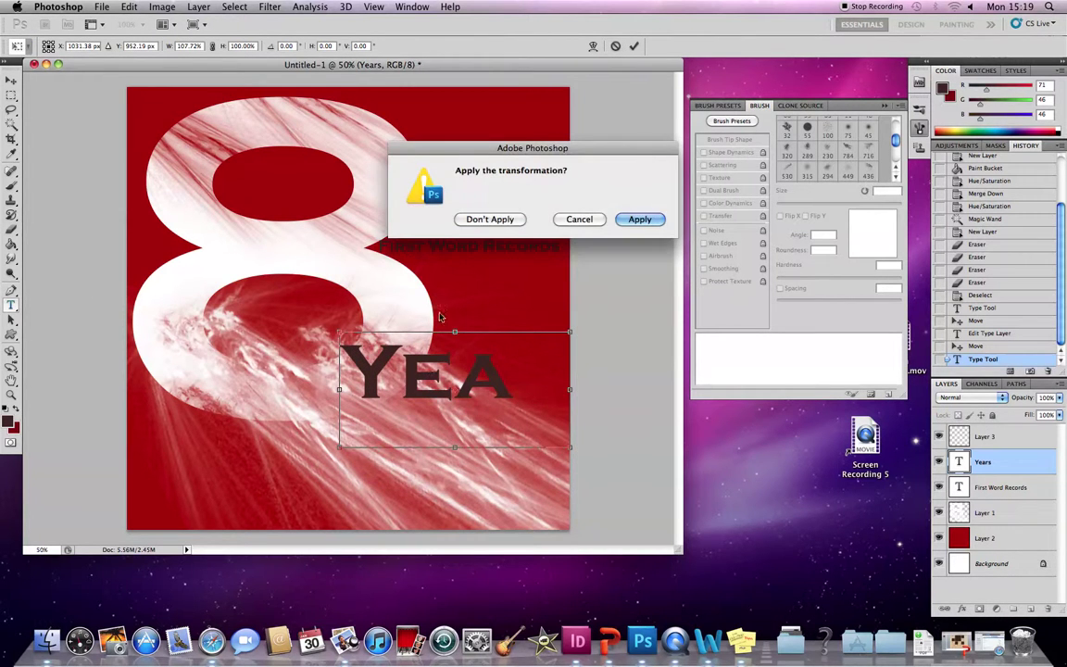
left_click(636, 218)
key("super+t")
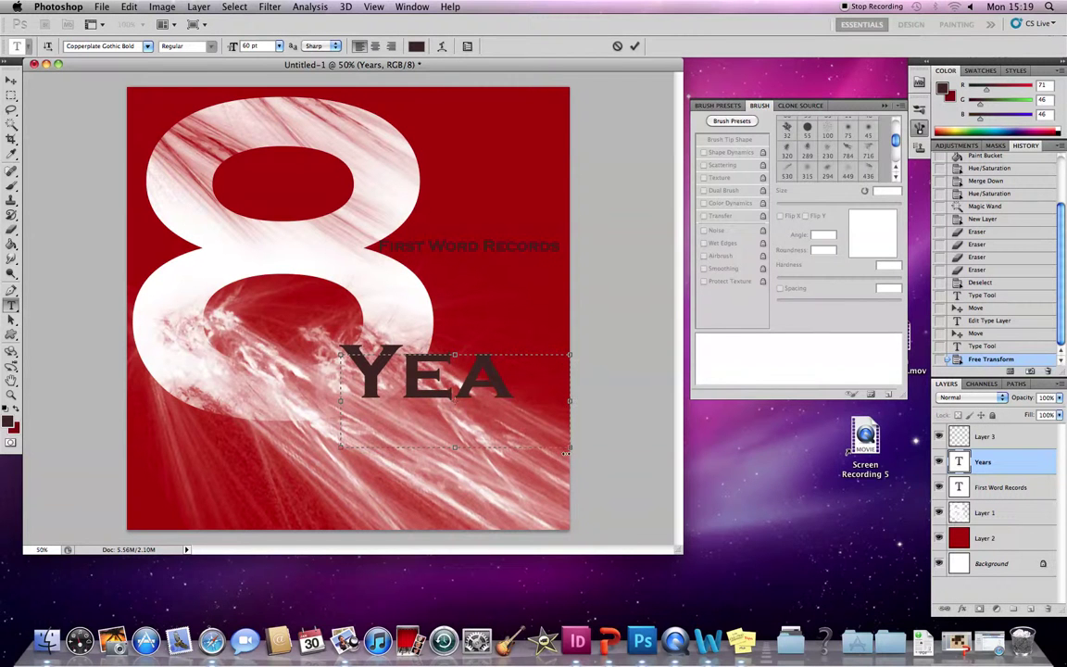
type("R")
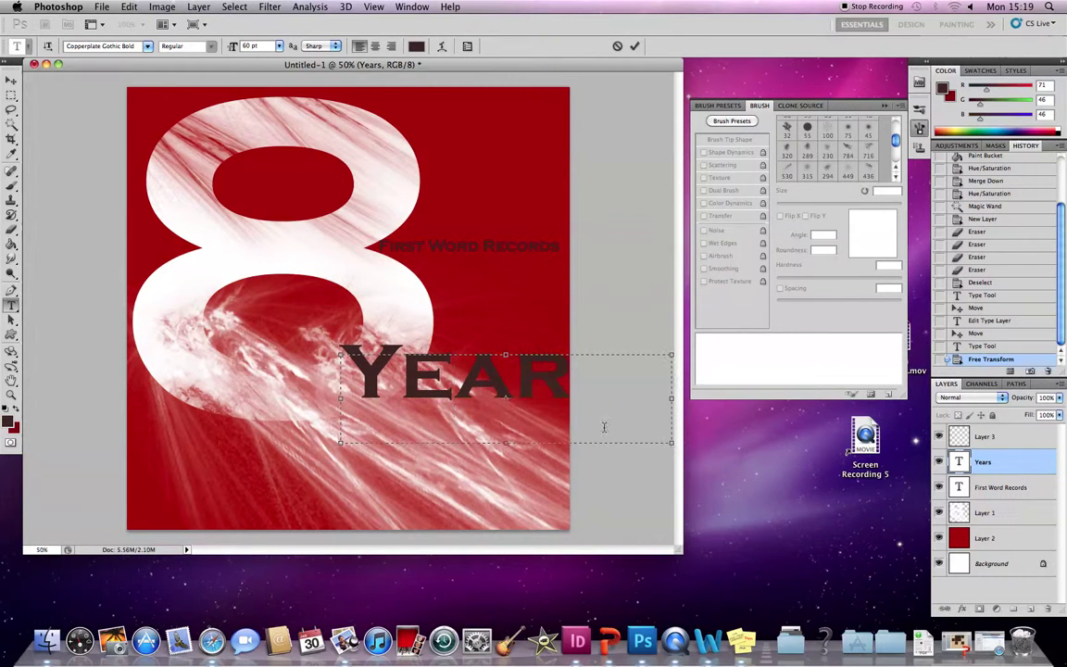
Move the Years text down and left onto the streaks below the 8, and shift the Brush panel out of the way
left_click(11, 81)
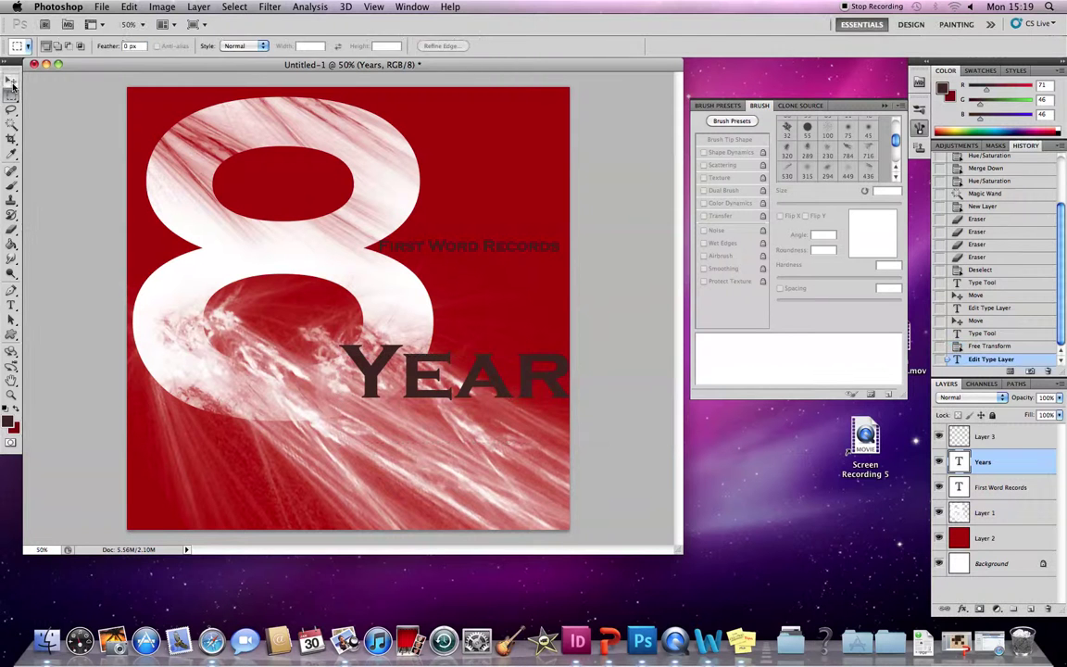
key("super+t")
left_click_drag(494, 391, 441, 443)
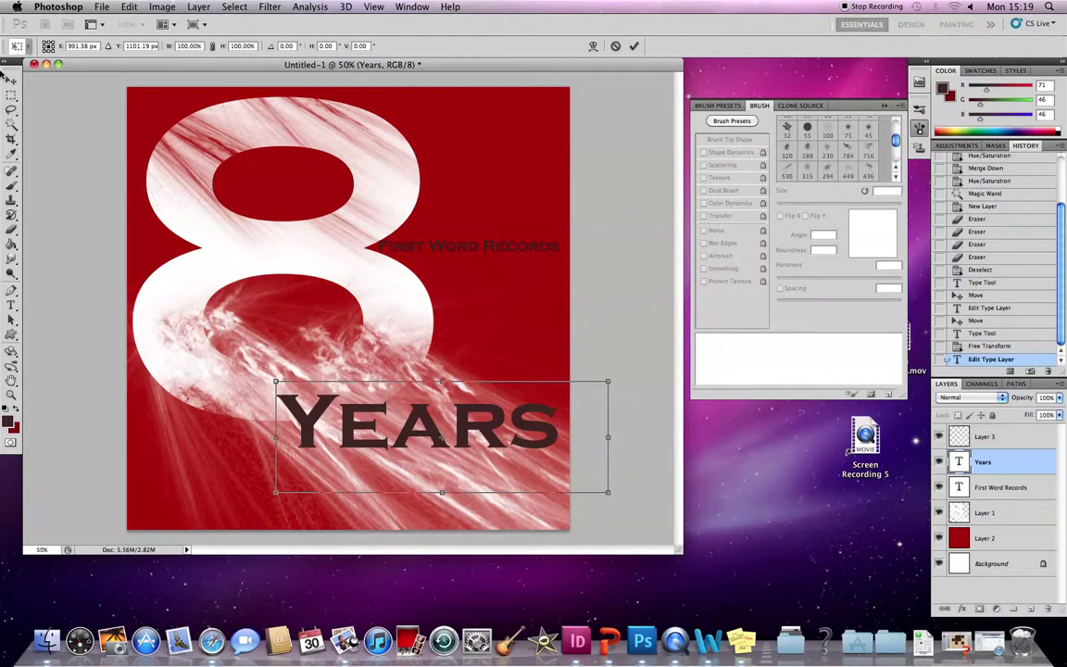
left_click(11, 81)
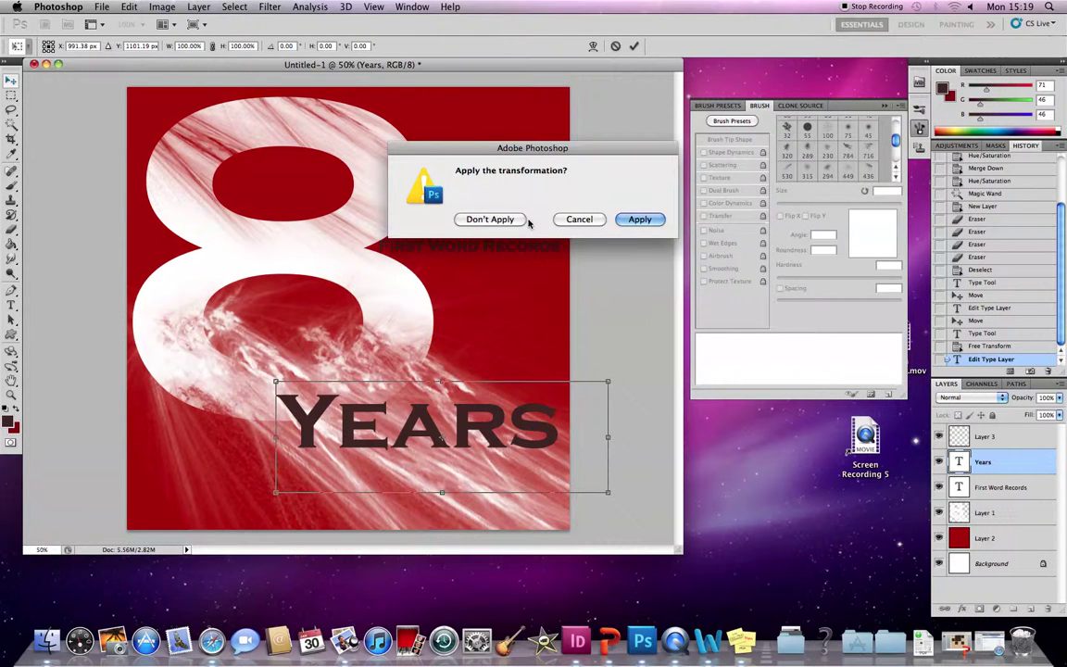
left_click(641, 220)
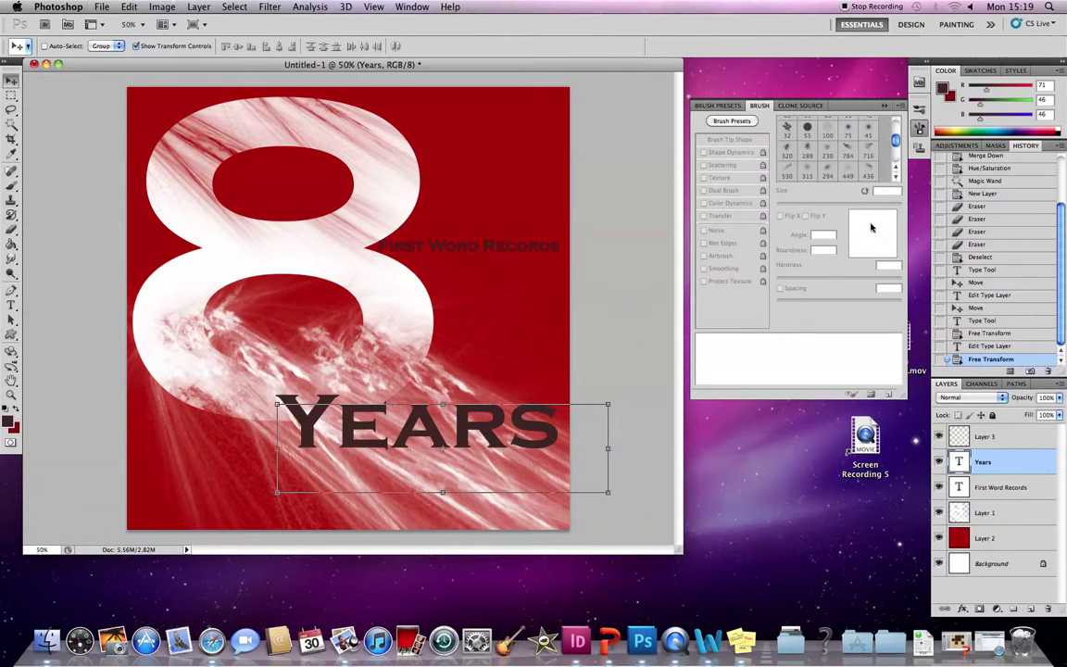
mouse_move(845, 112)
left_mouse_down()
mouse_move(768, 102)
mouse_move(876, 149)
mouse_move(874, 131)
mouse_move(909, 307)
mouse_move(989, 336)
left_mouse_up()
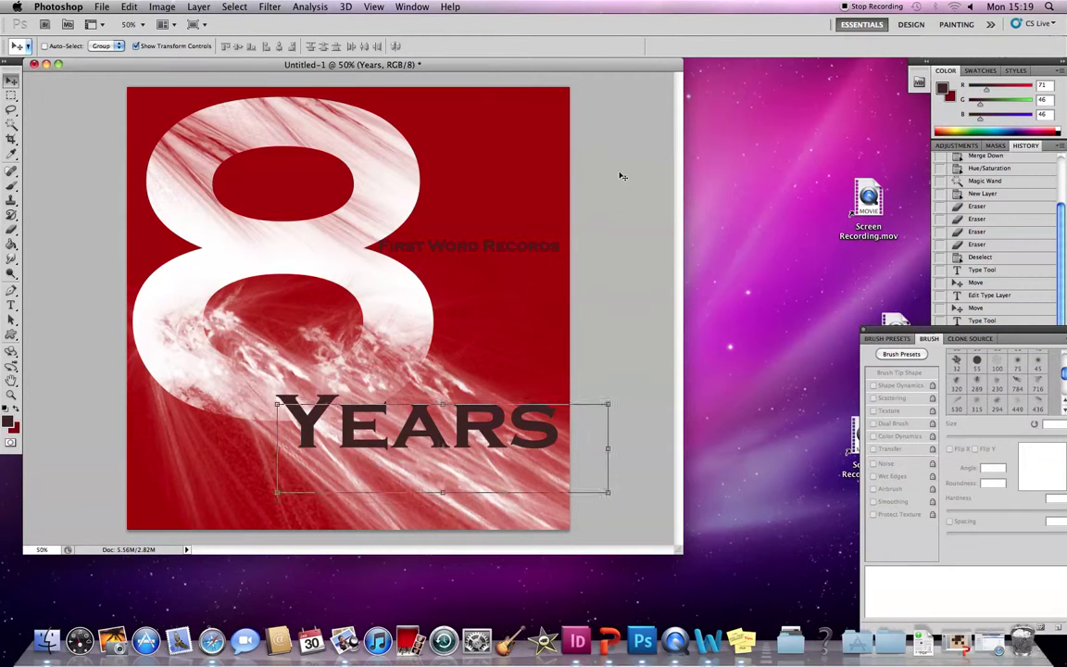